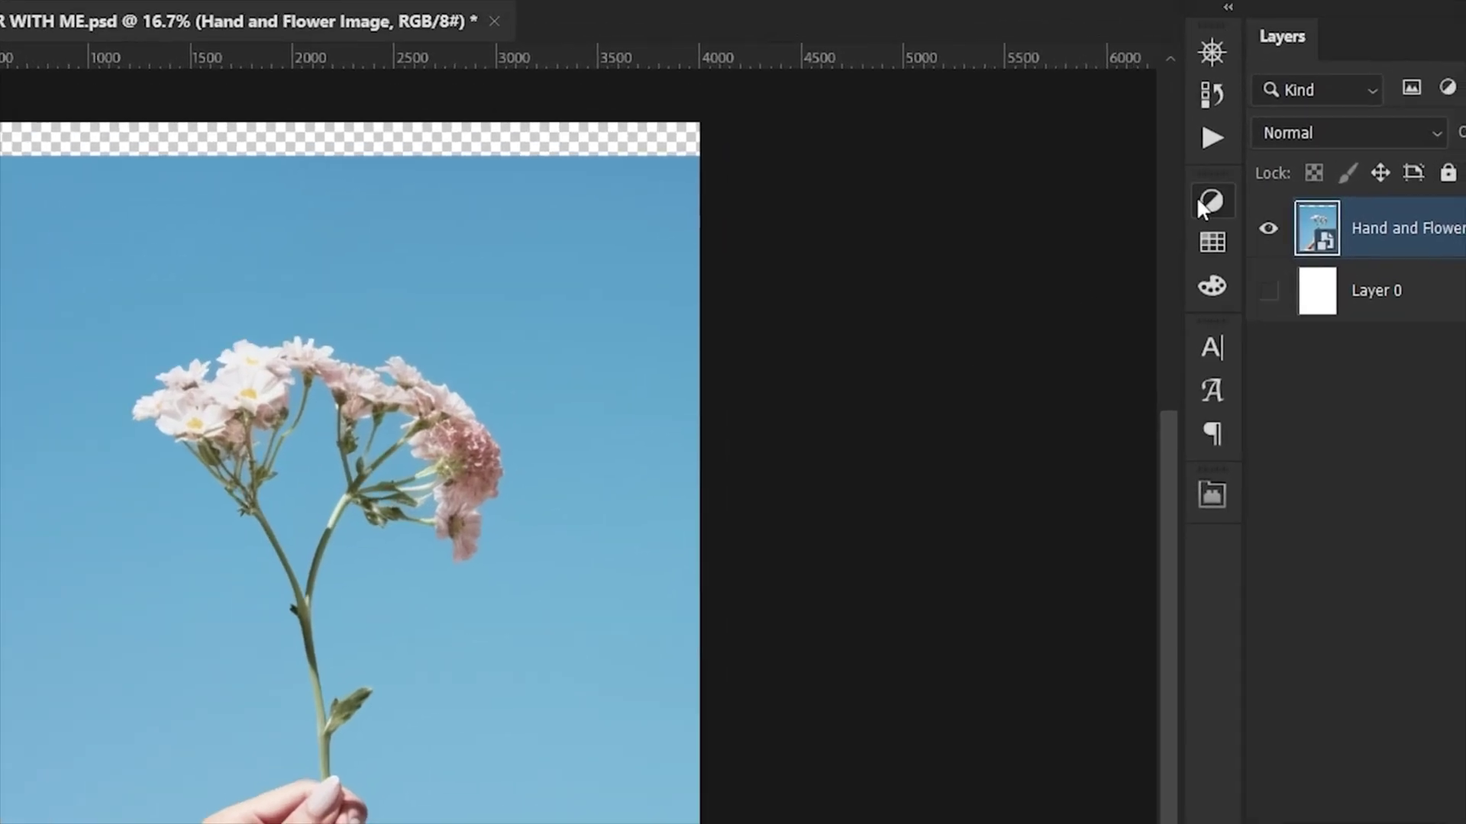
Step: Add a Vibrance adjustment layer above the flower photo and raise Vibrance to about +80
click(1170, 186)
click(1083, 304)
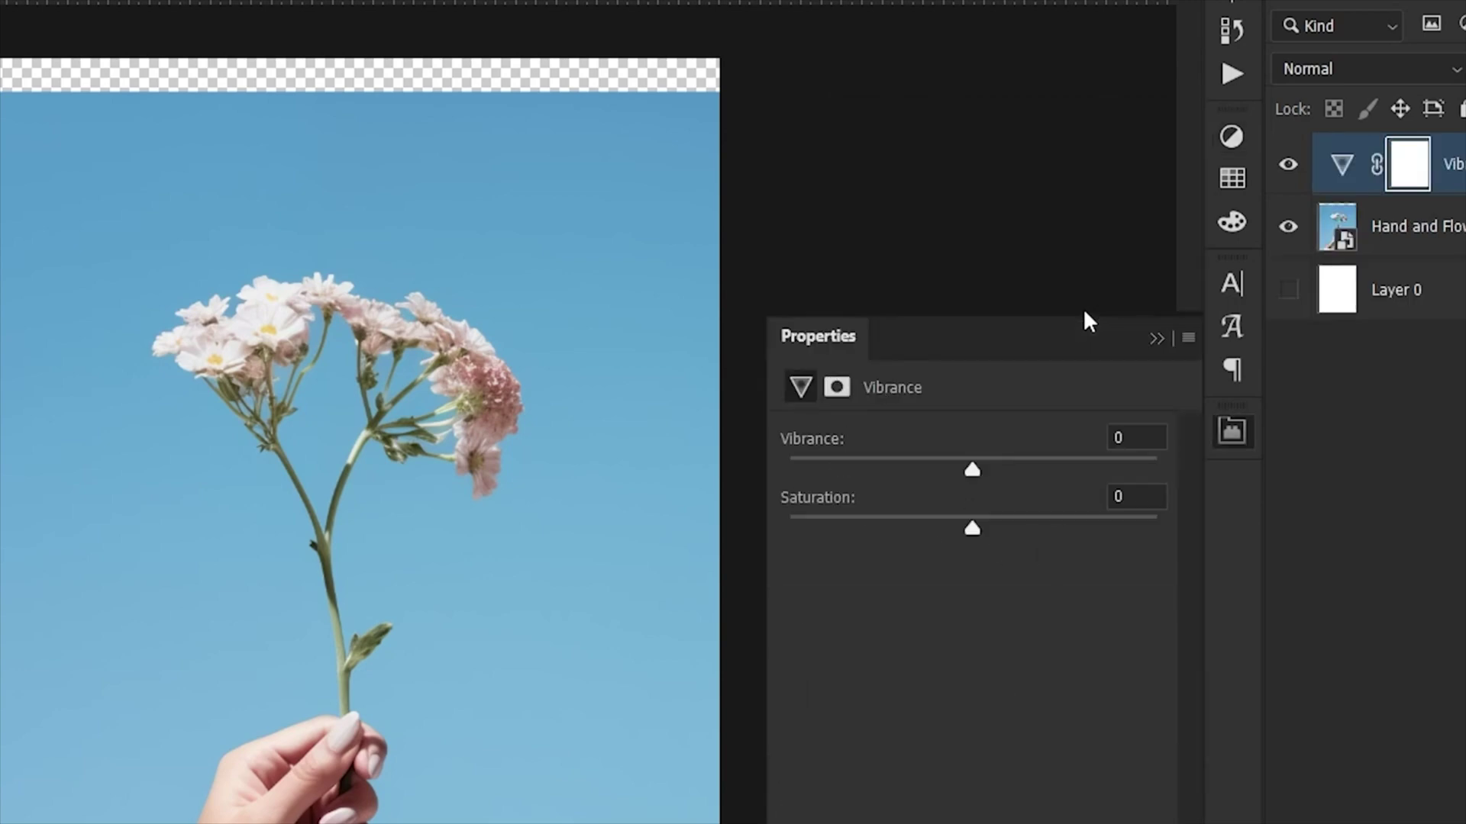
drag(968, 467, 1038, 466)
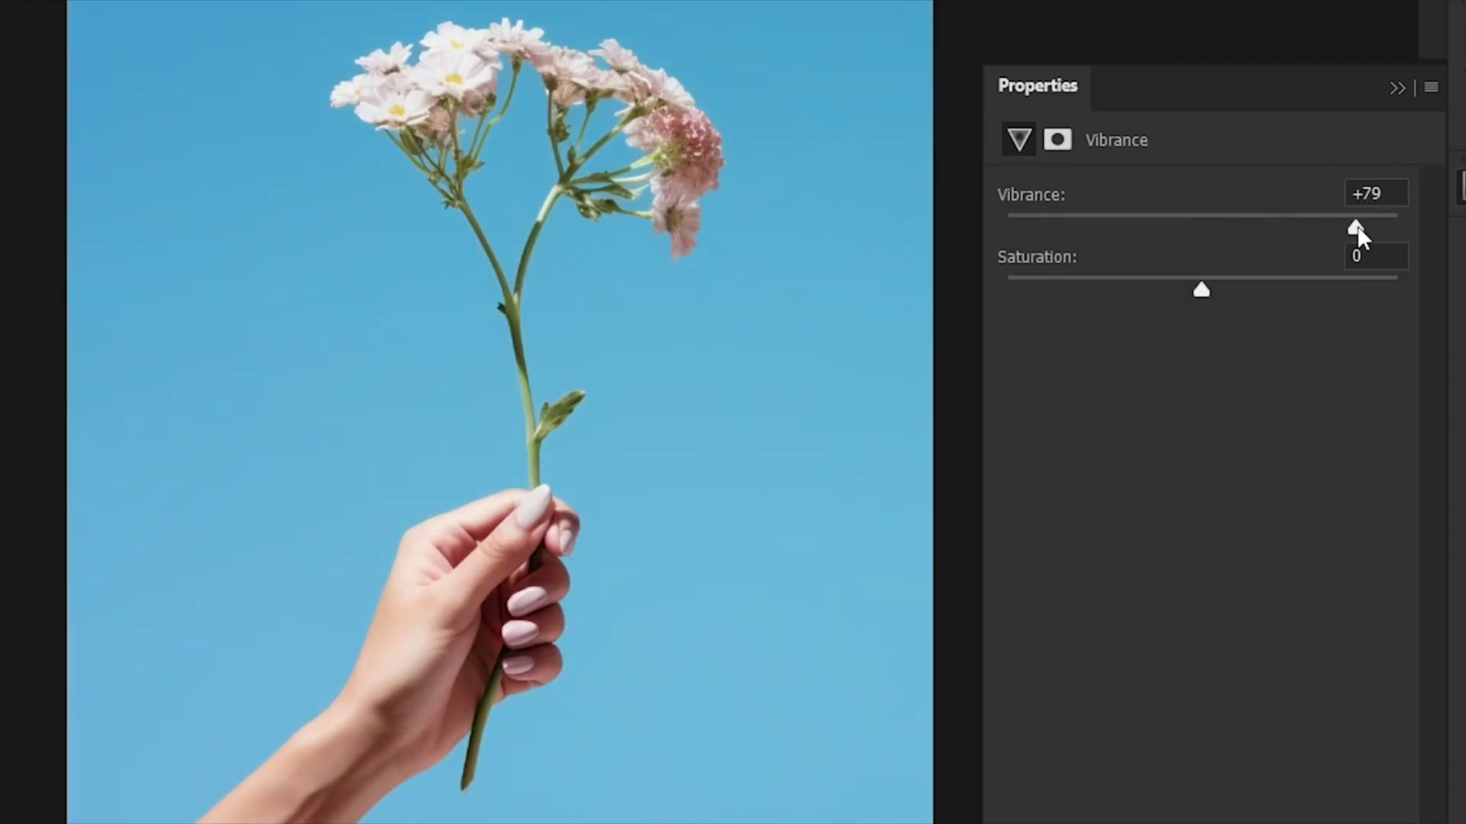
drag(1357, 226, 1362, 226)
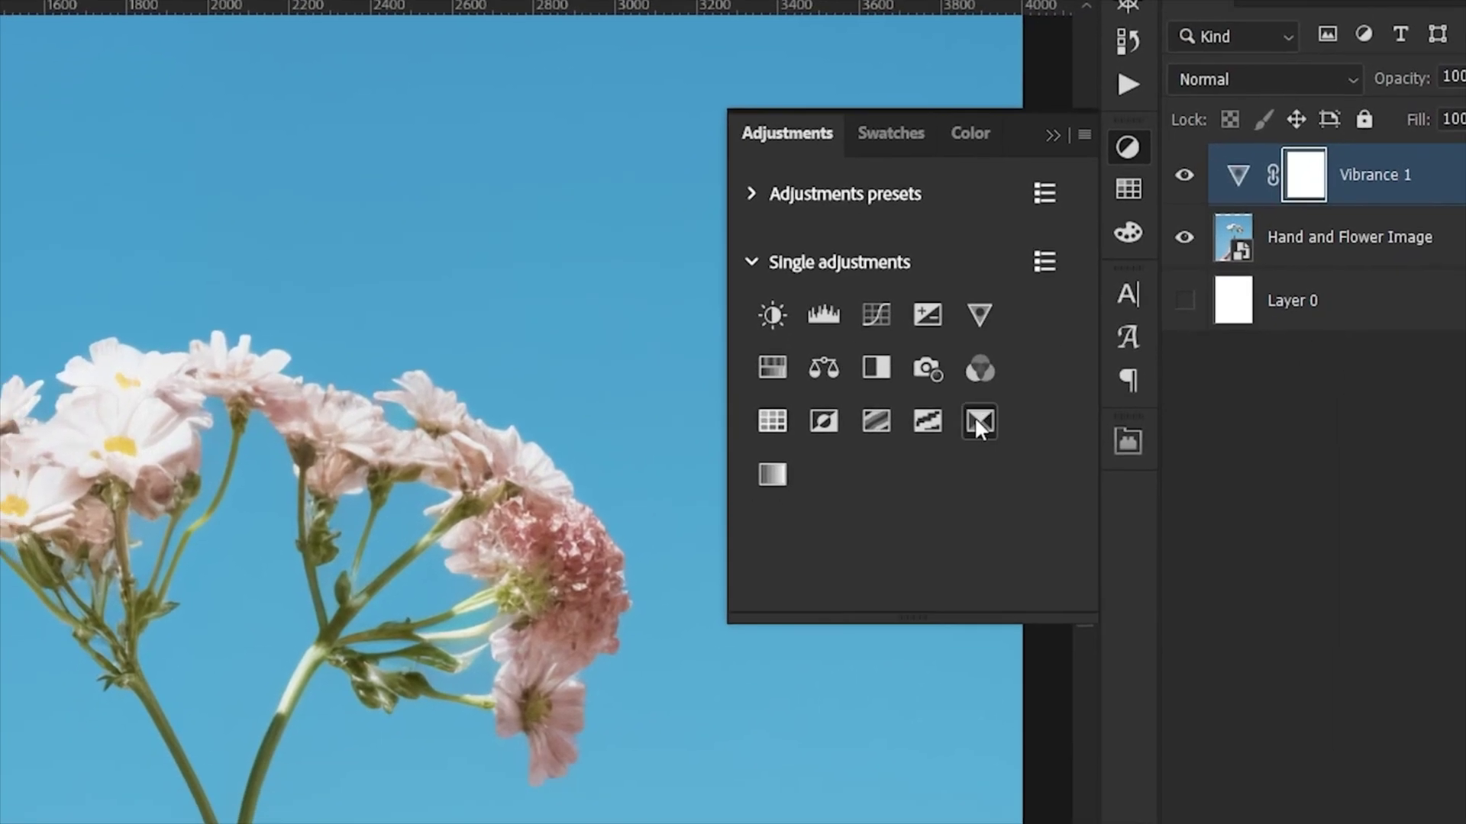
Step: Add a Selective Color layer targeting Whites and set their Magenta to about +95
click(956, 468)
click(874, 484)
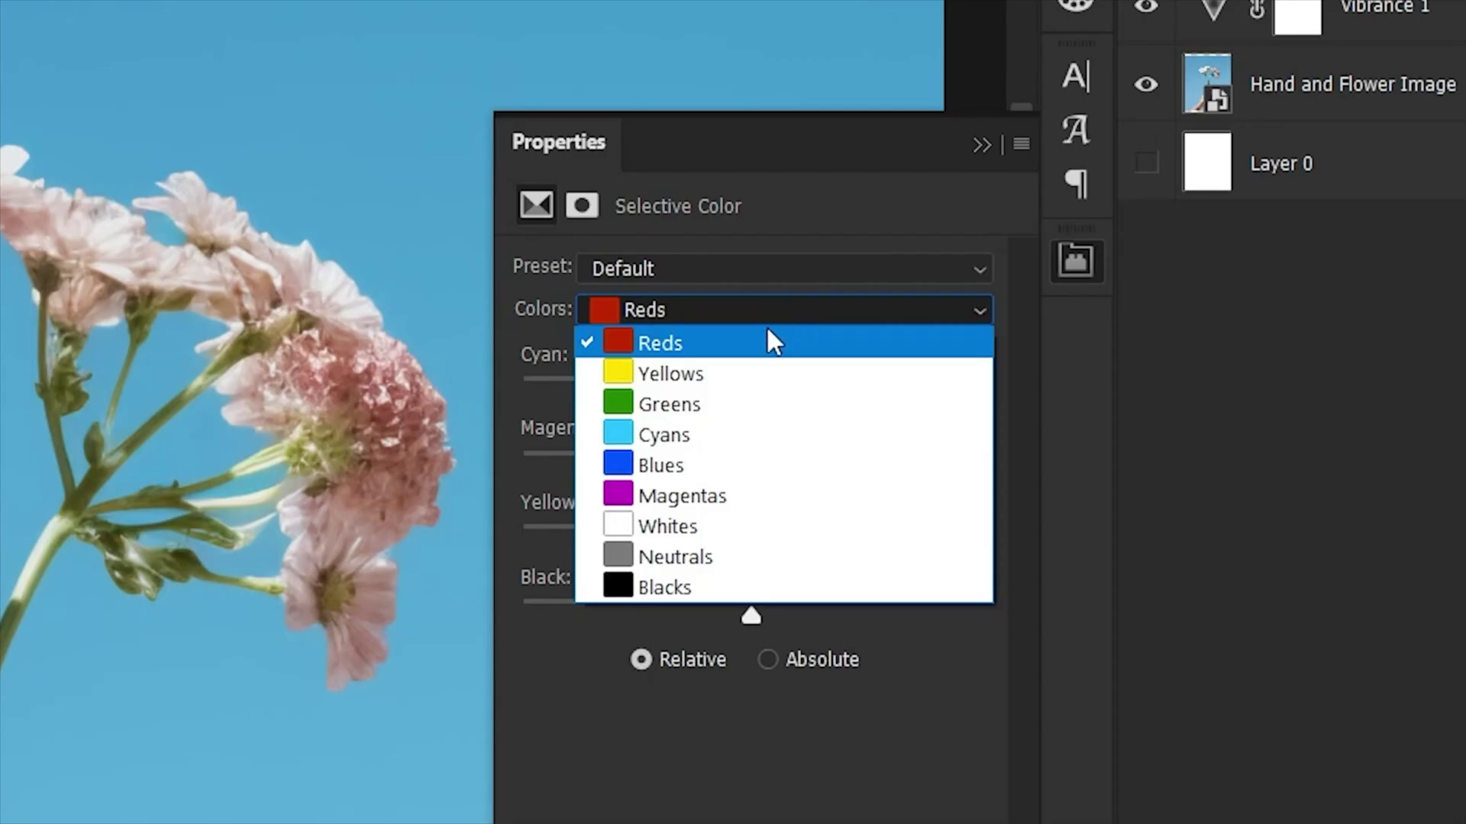
click(722, 527)
drag(751, 464, 785, 463)
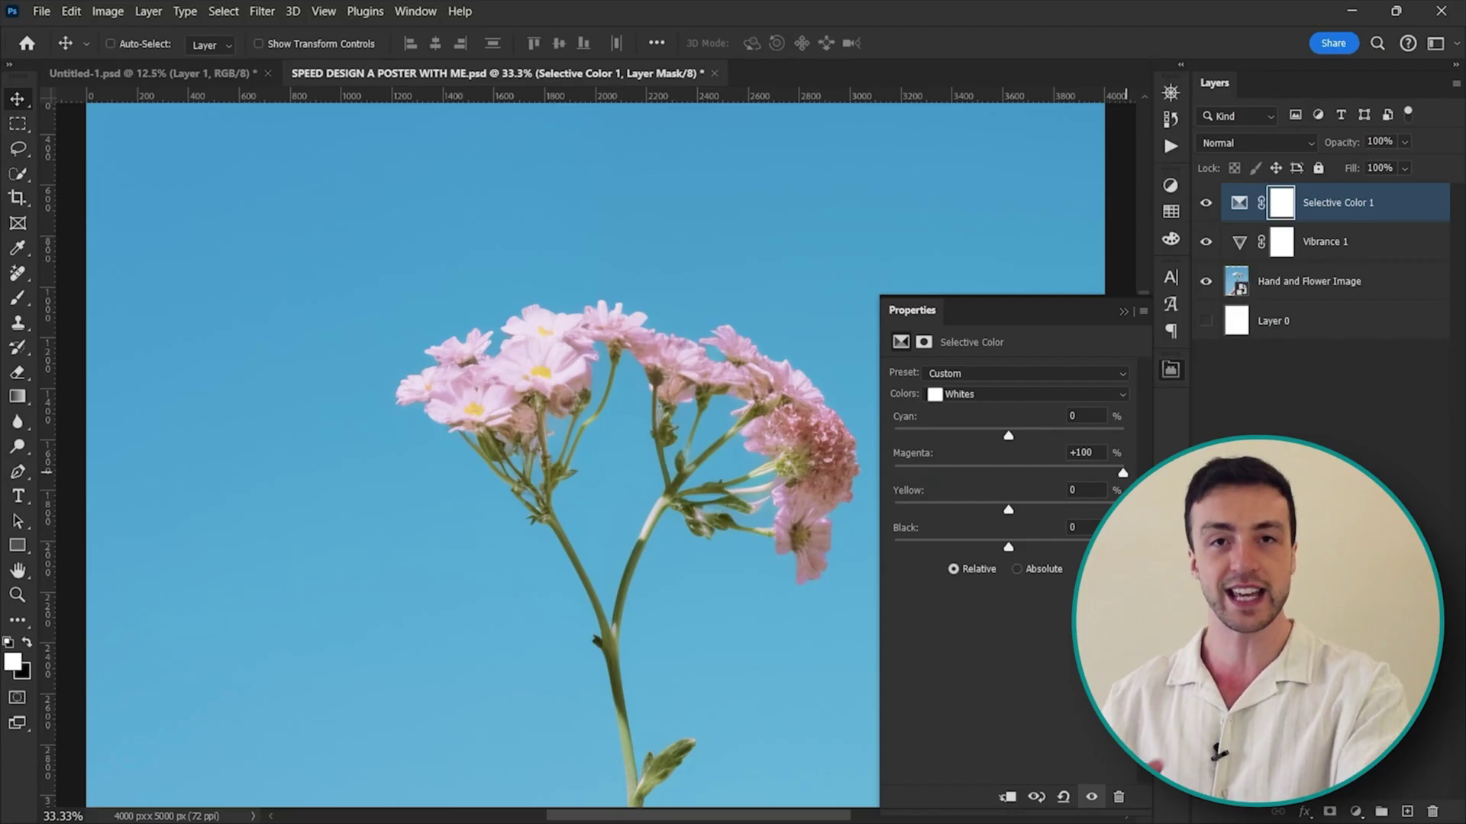
scroll(439, 445, down, 2)
scroll(439, 445, down, 1)
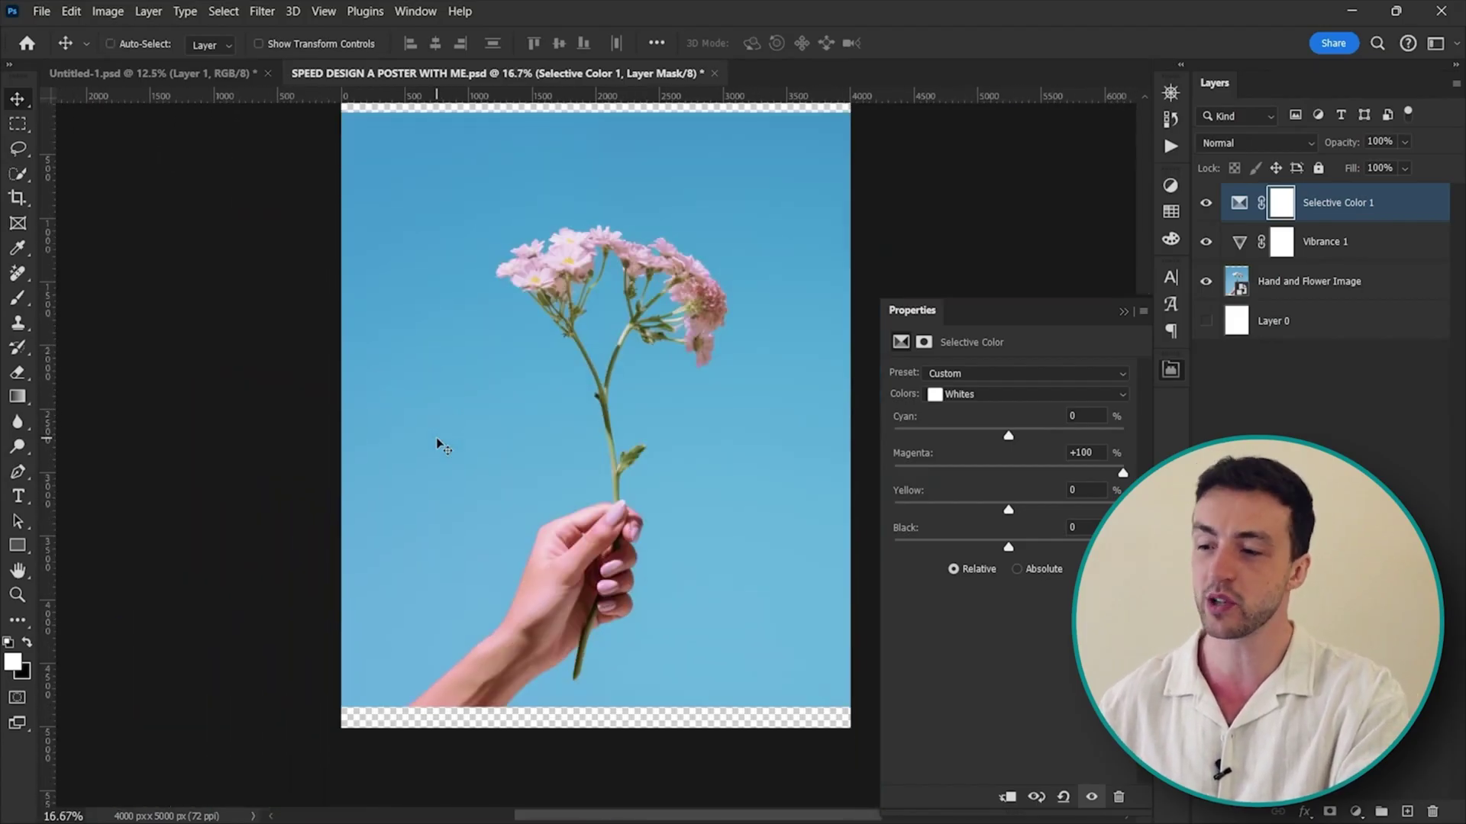
drag(1134, 474, 1101, 485)
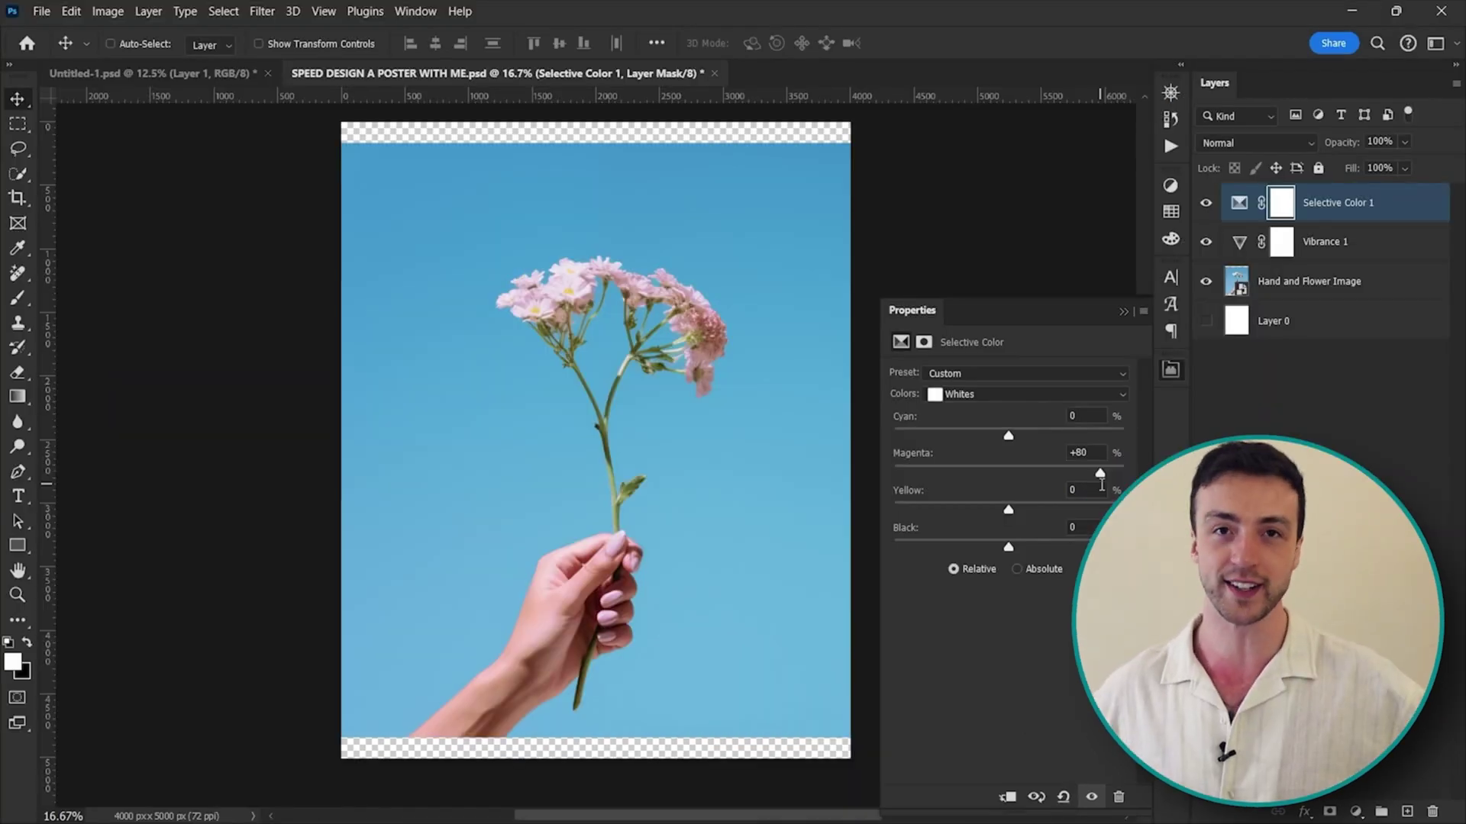
drag(1100, 475, 1006, 478)
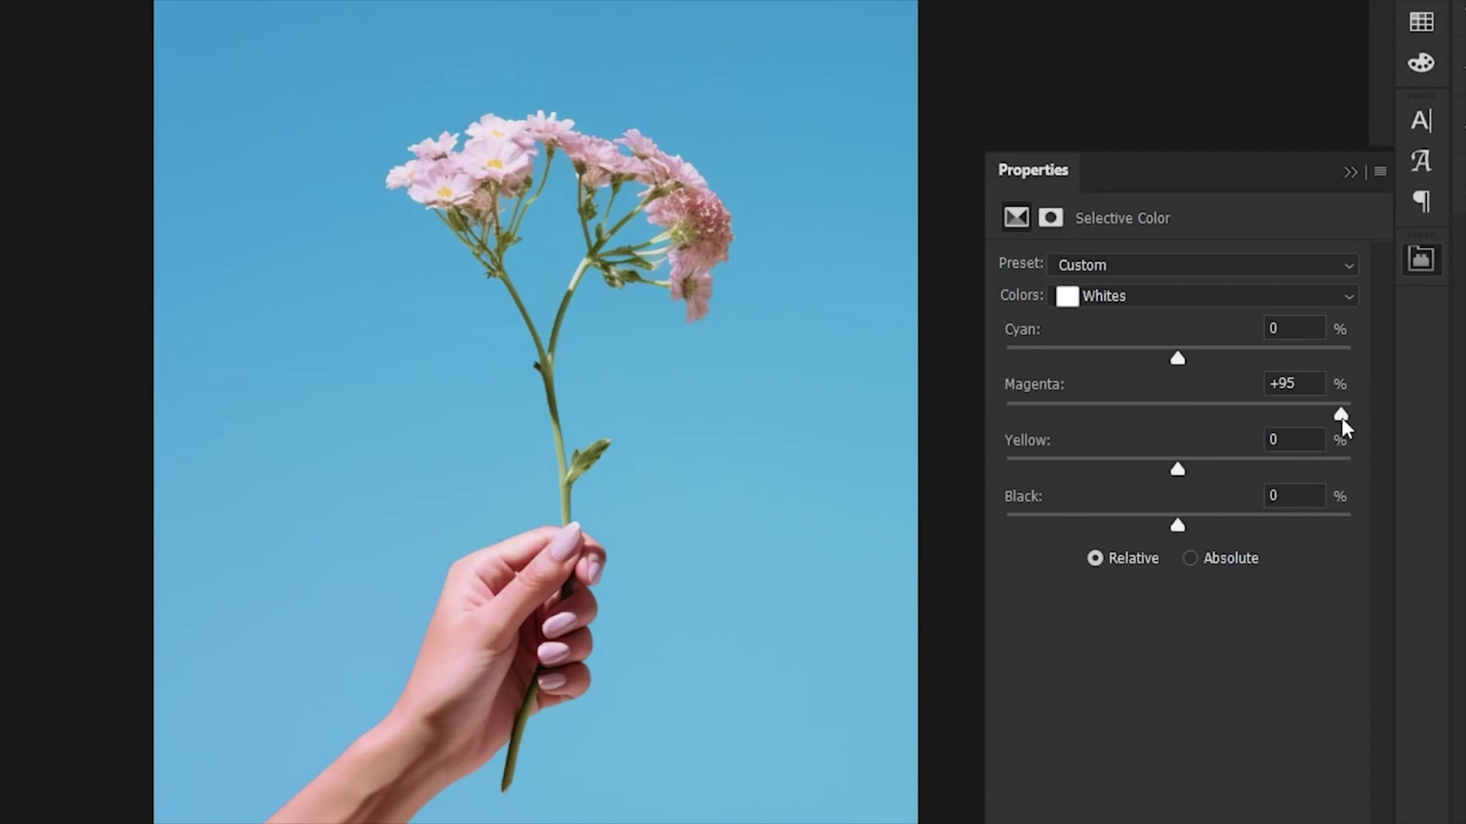
drag(1340, 416, 1341, 416)
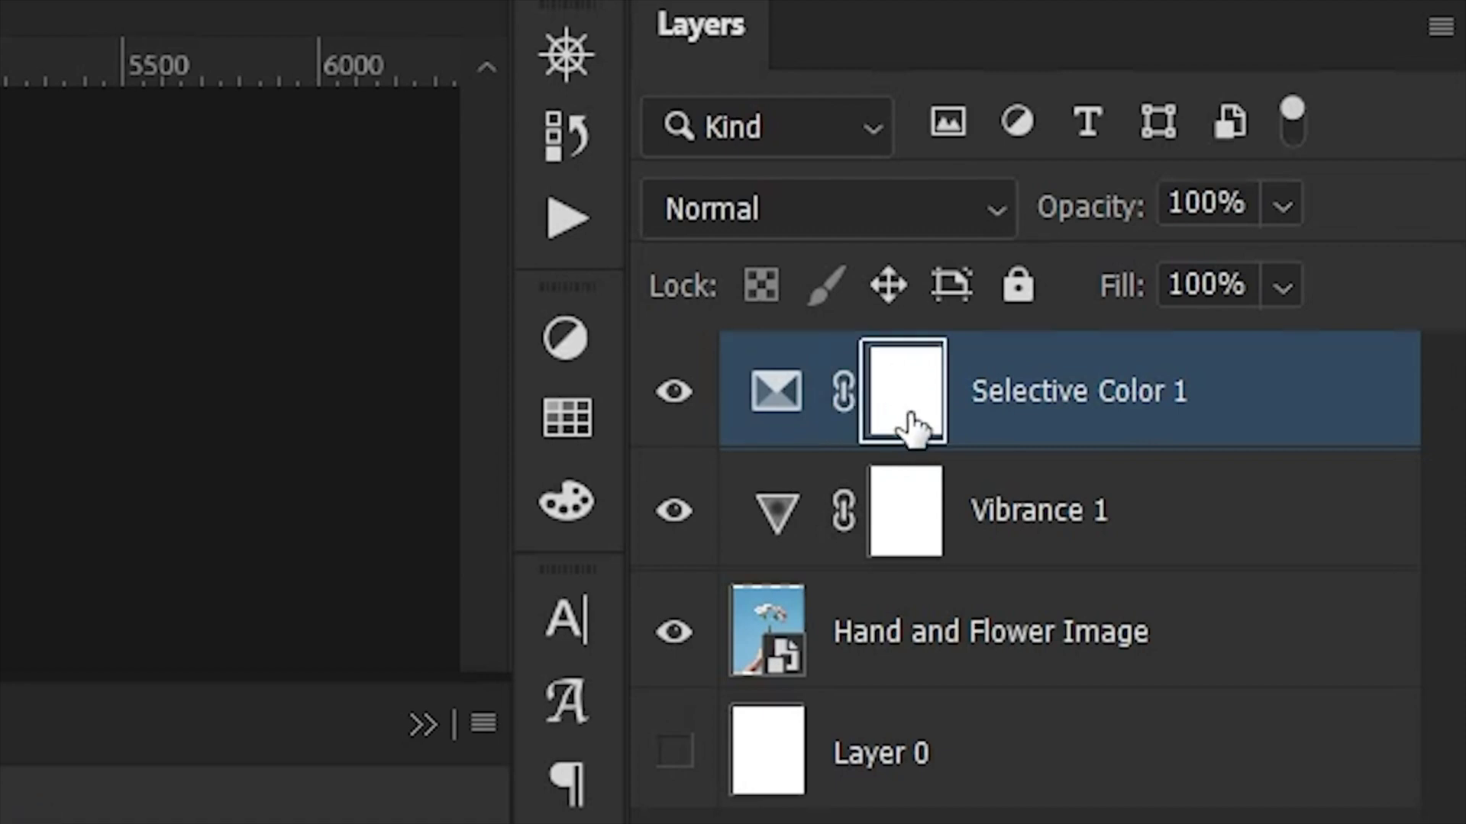
Step: On the Selective Color layer mask, paint the flowers back in with a 98% flow brush
click(913, 428)
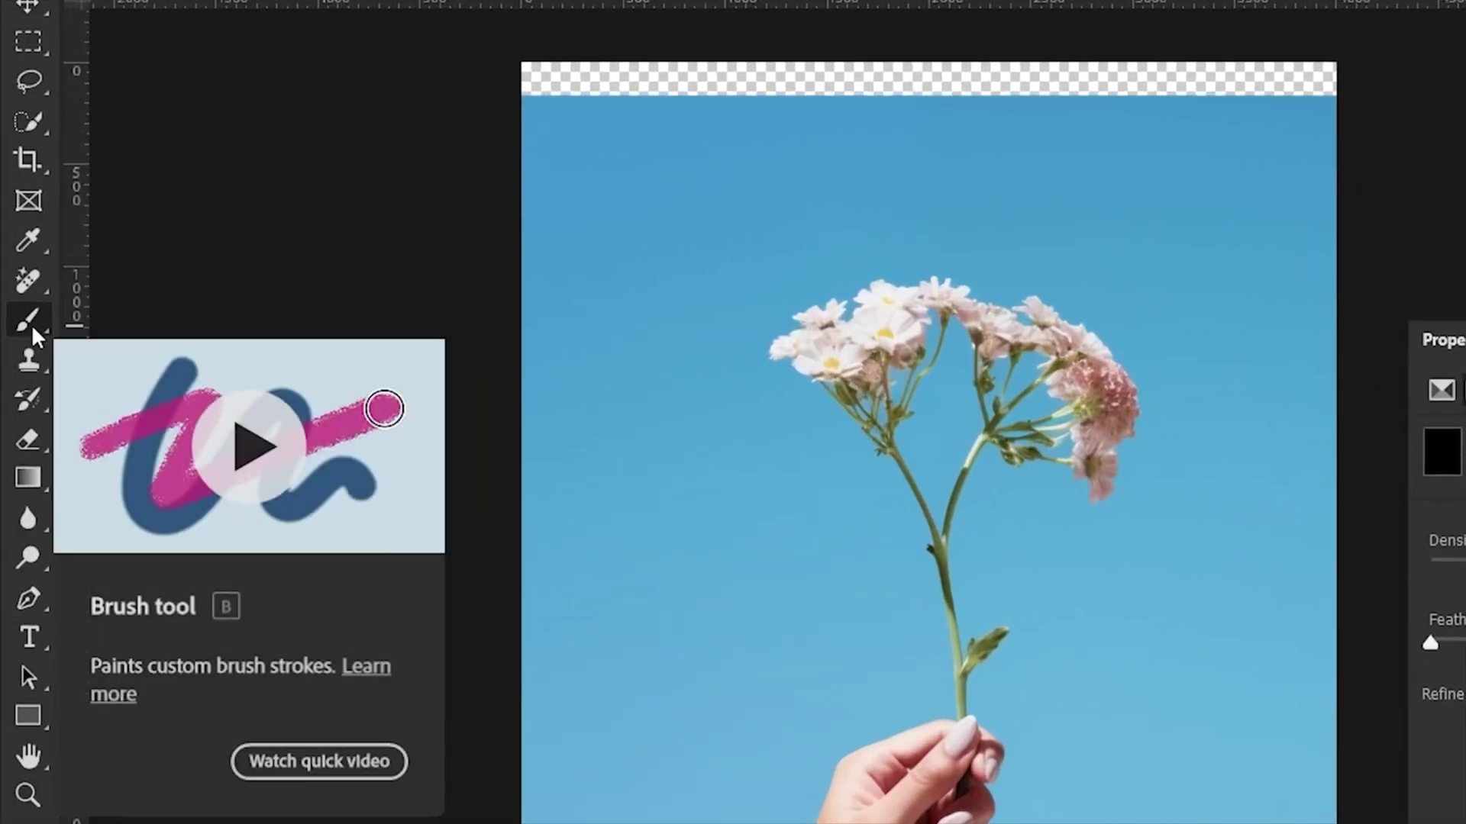
drag(759, 155, 764, 154)
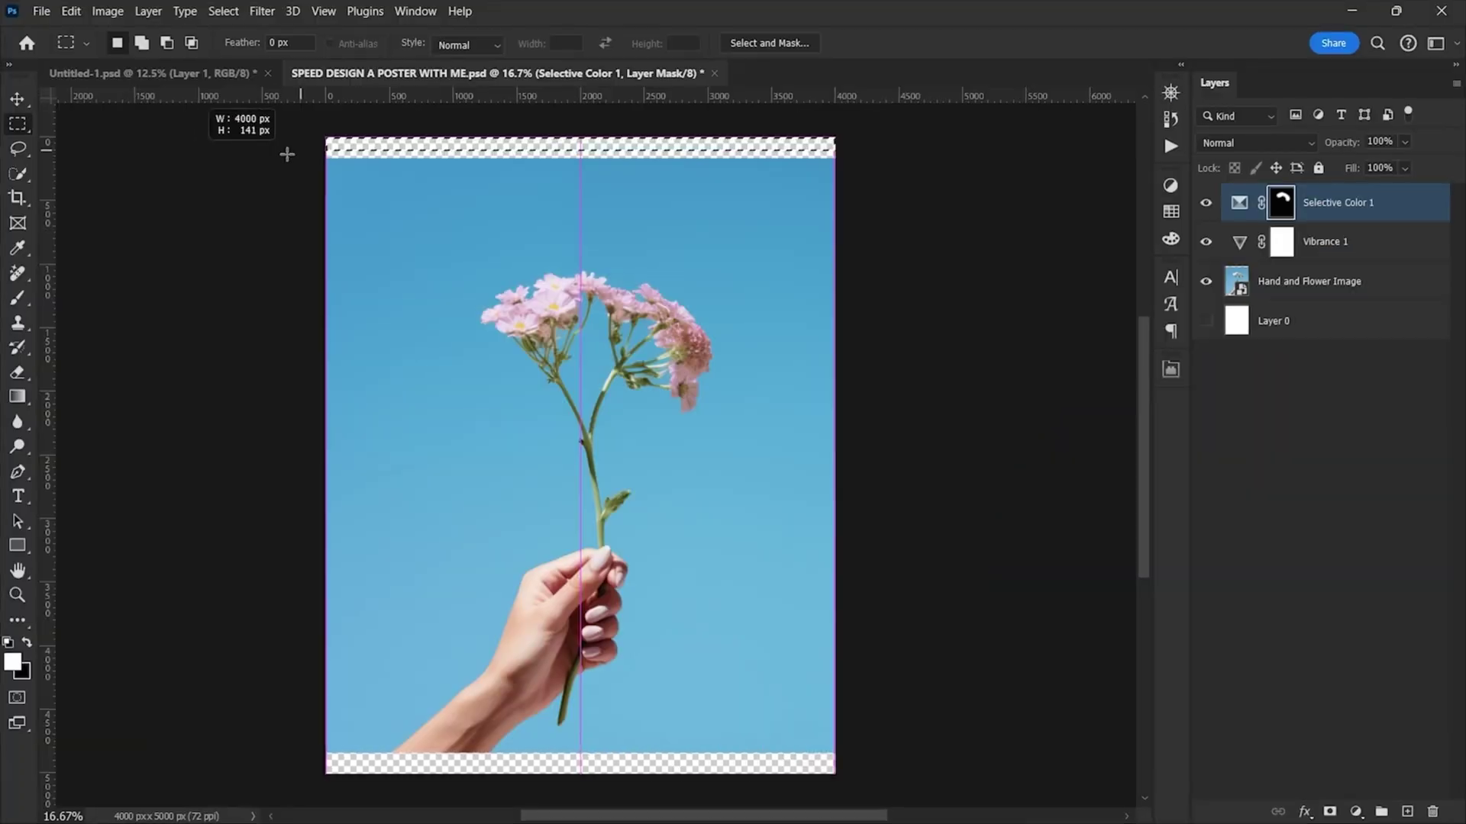
Step: Select the whole canvas and Generative Fill the empty top and bottom strips with sky
drag(98, 28, 755, 773)
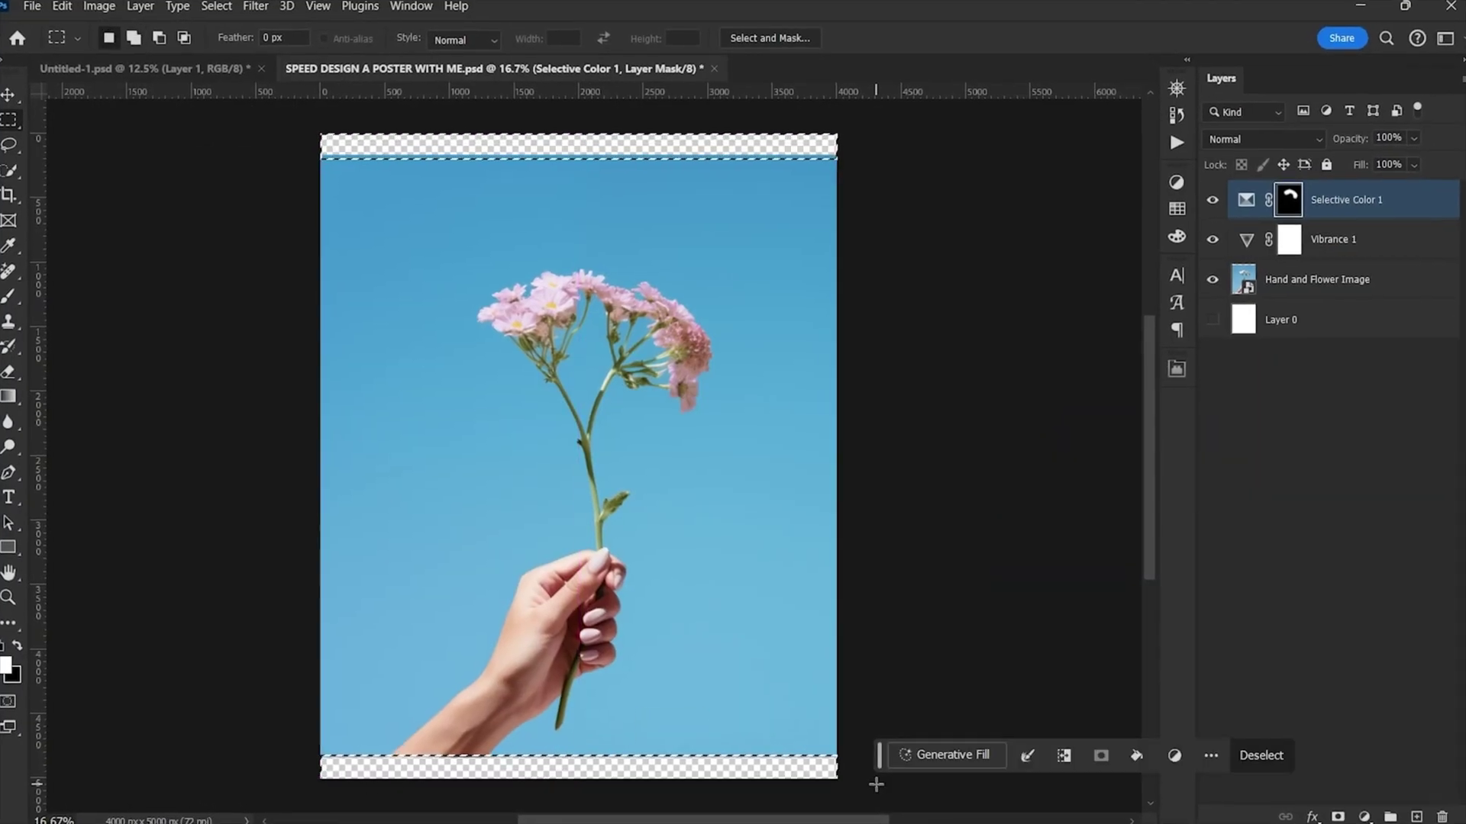
click(945, 755)
click(1308, 756)
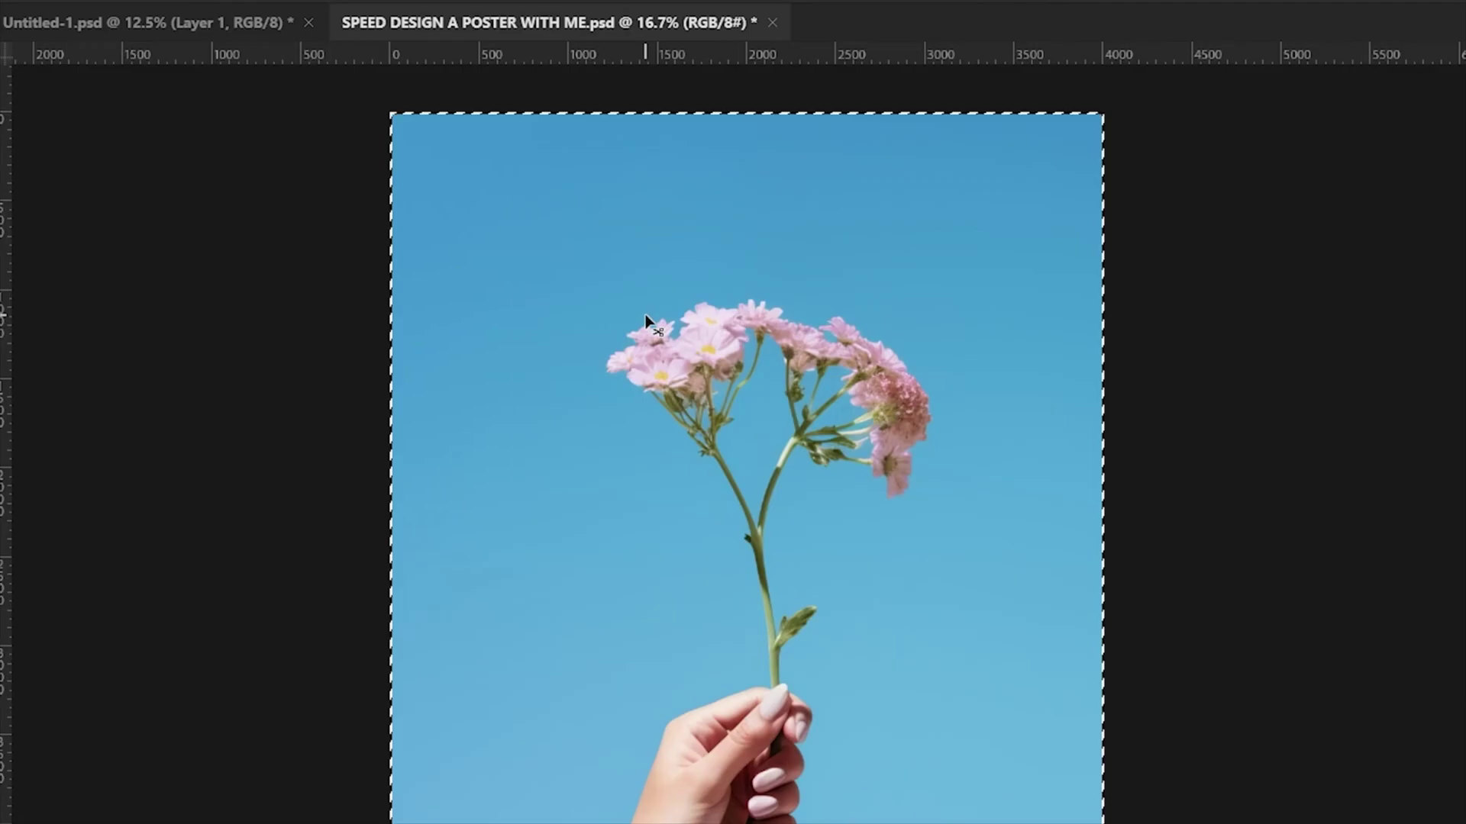
Step: Contract the canvas selection inward by 100 pixels
click(223, 11)
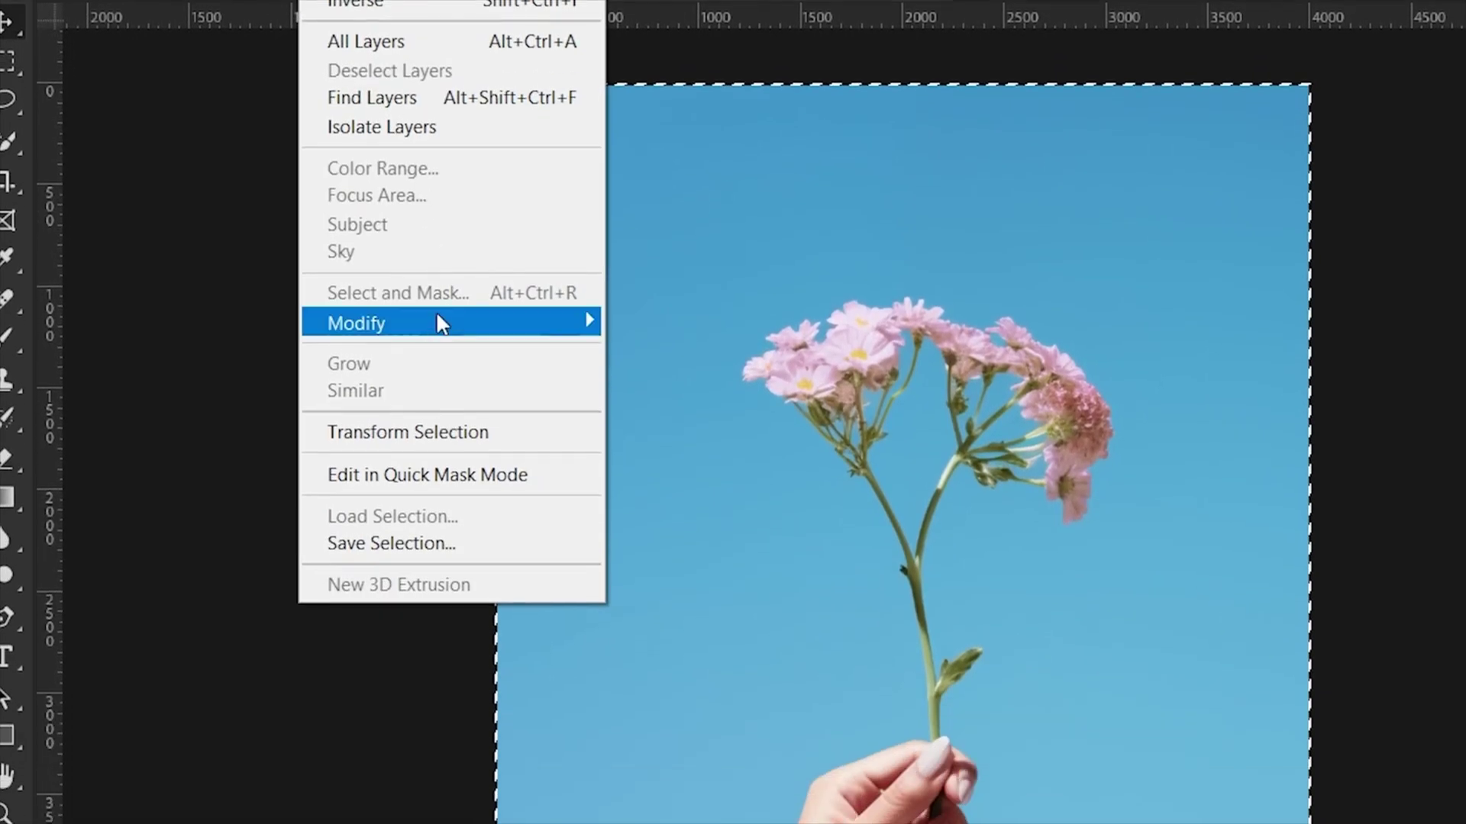
mouse_move(438, 424)
click(681, 365)
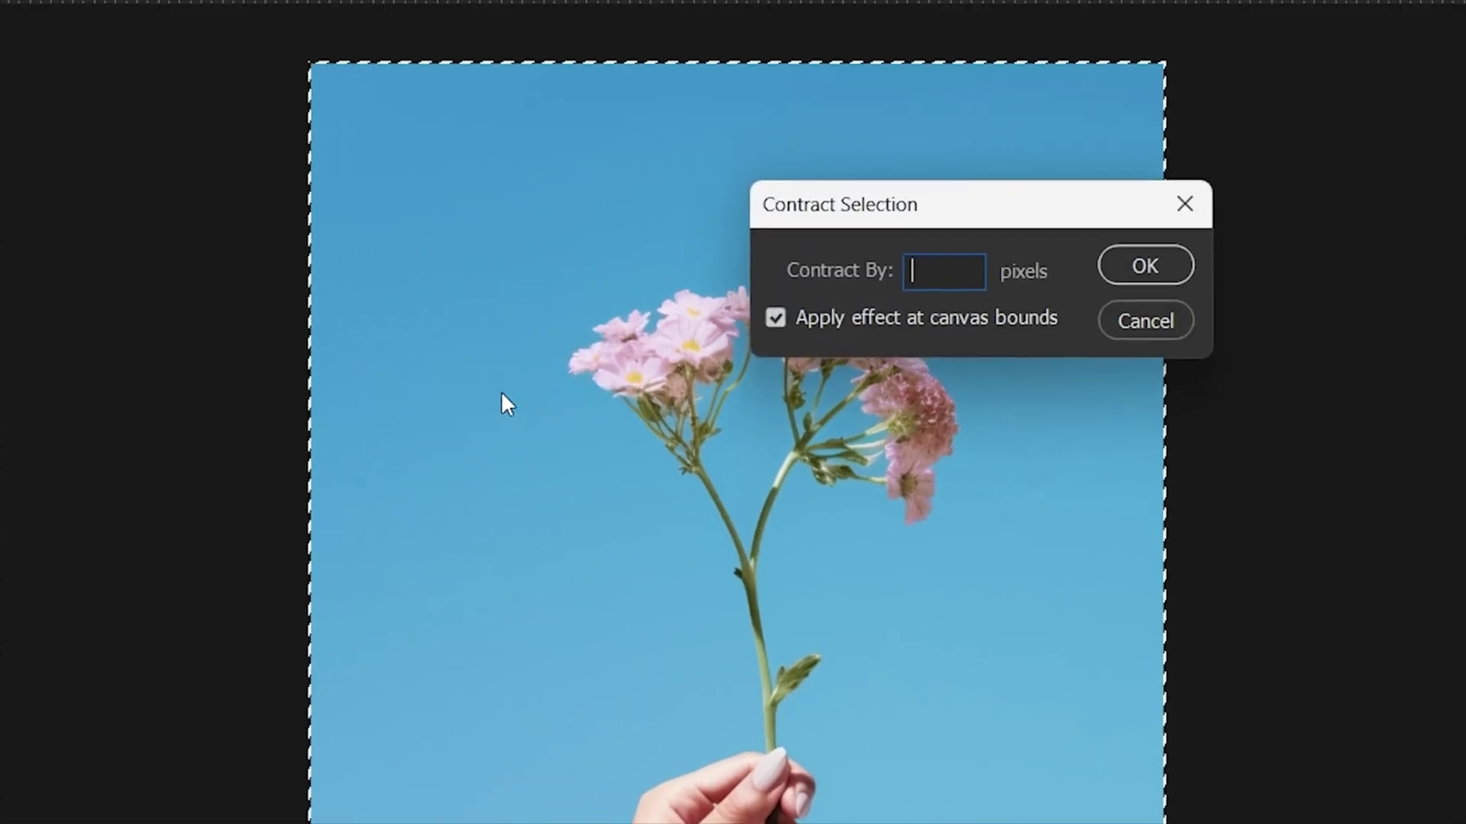
text(100)
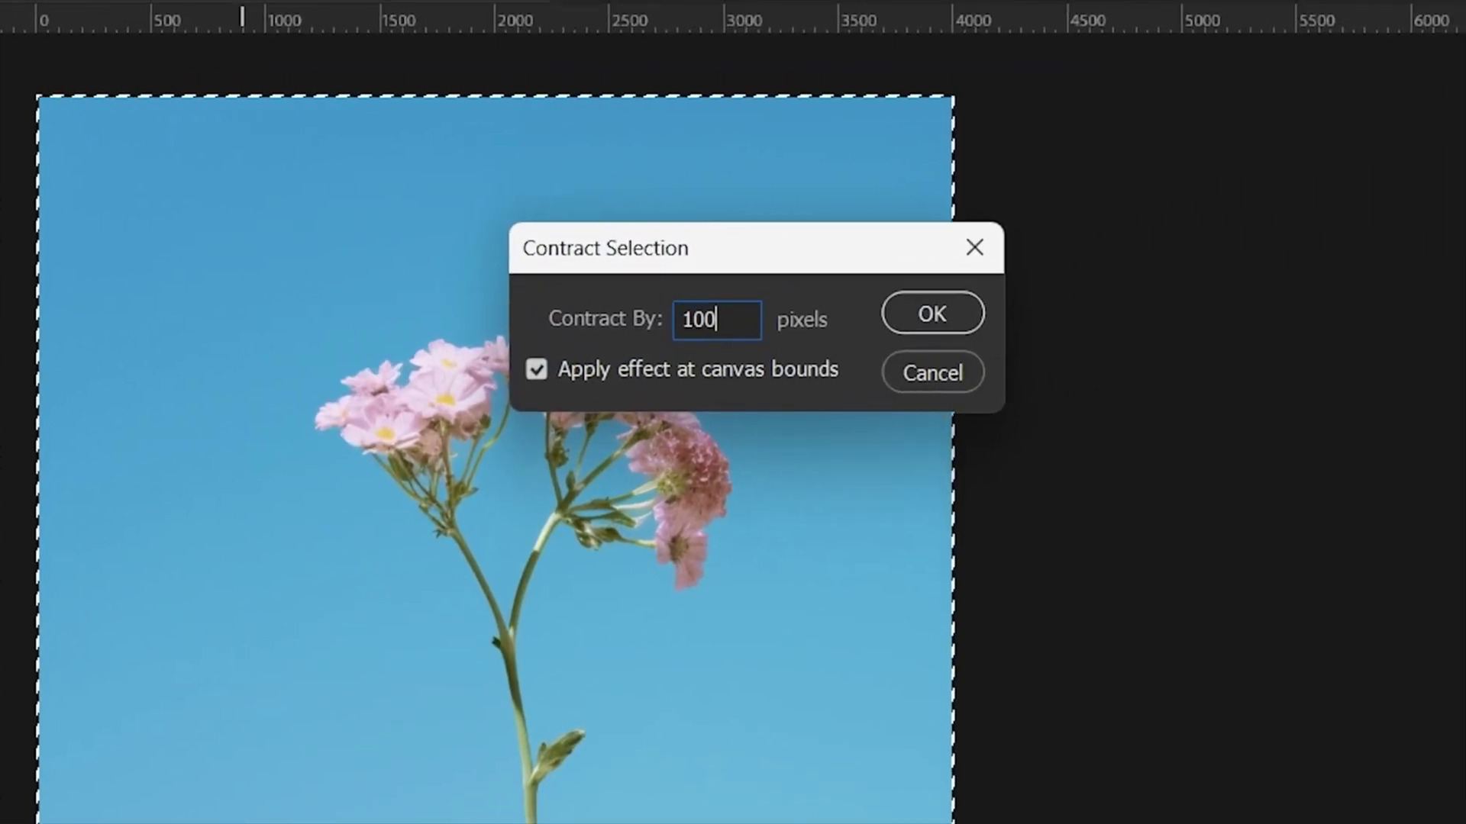
click(933, 320)
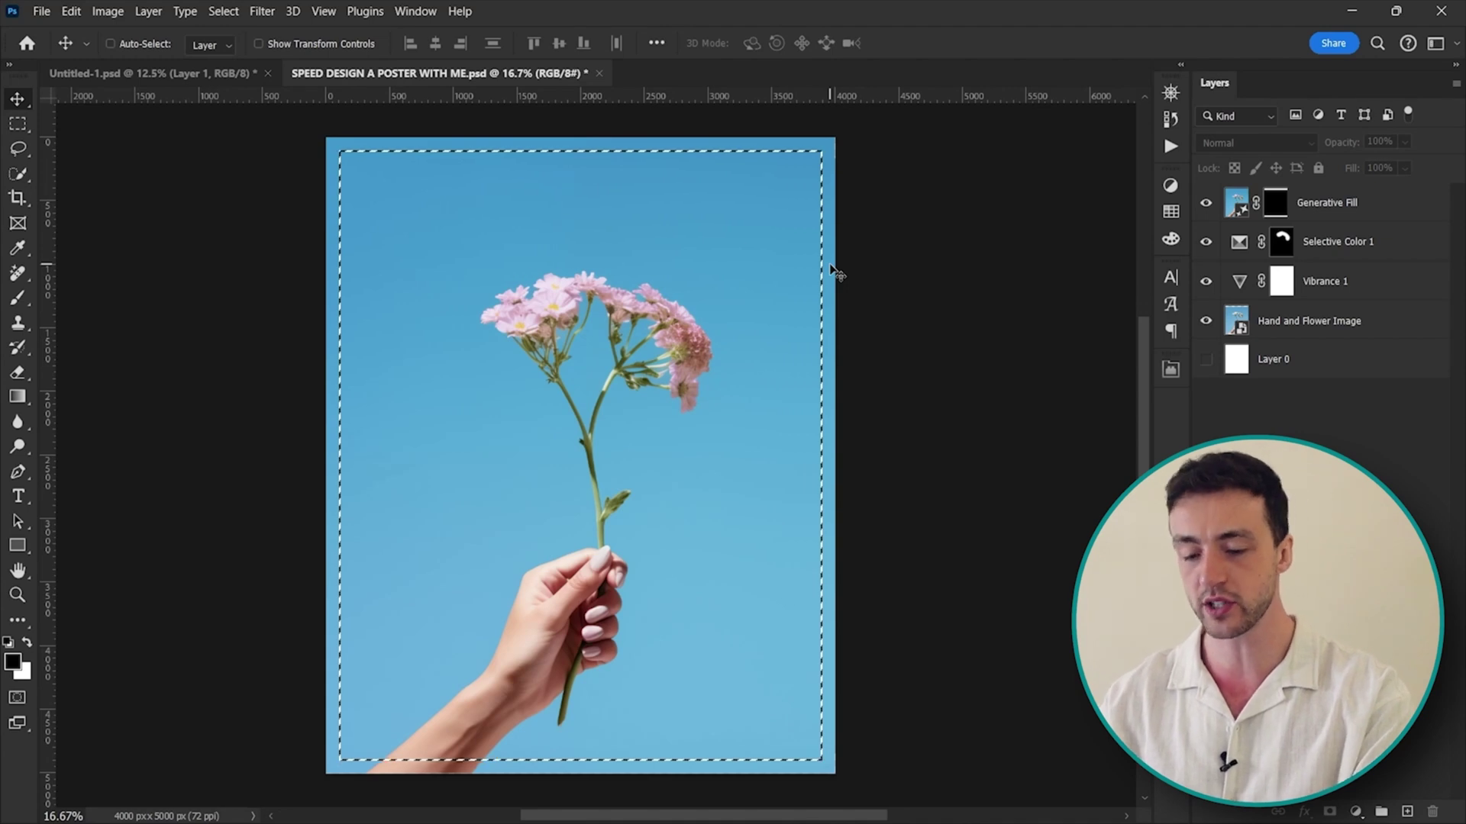
Step: Invert the selection and fill the outer border with a white Solid Color layer
key(ctrl+shift+i)
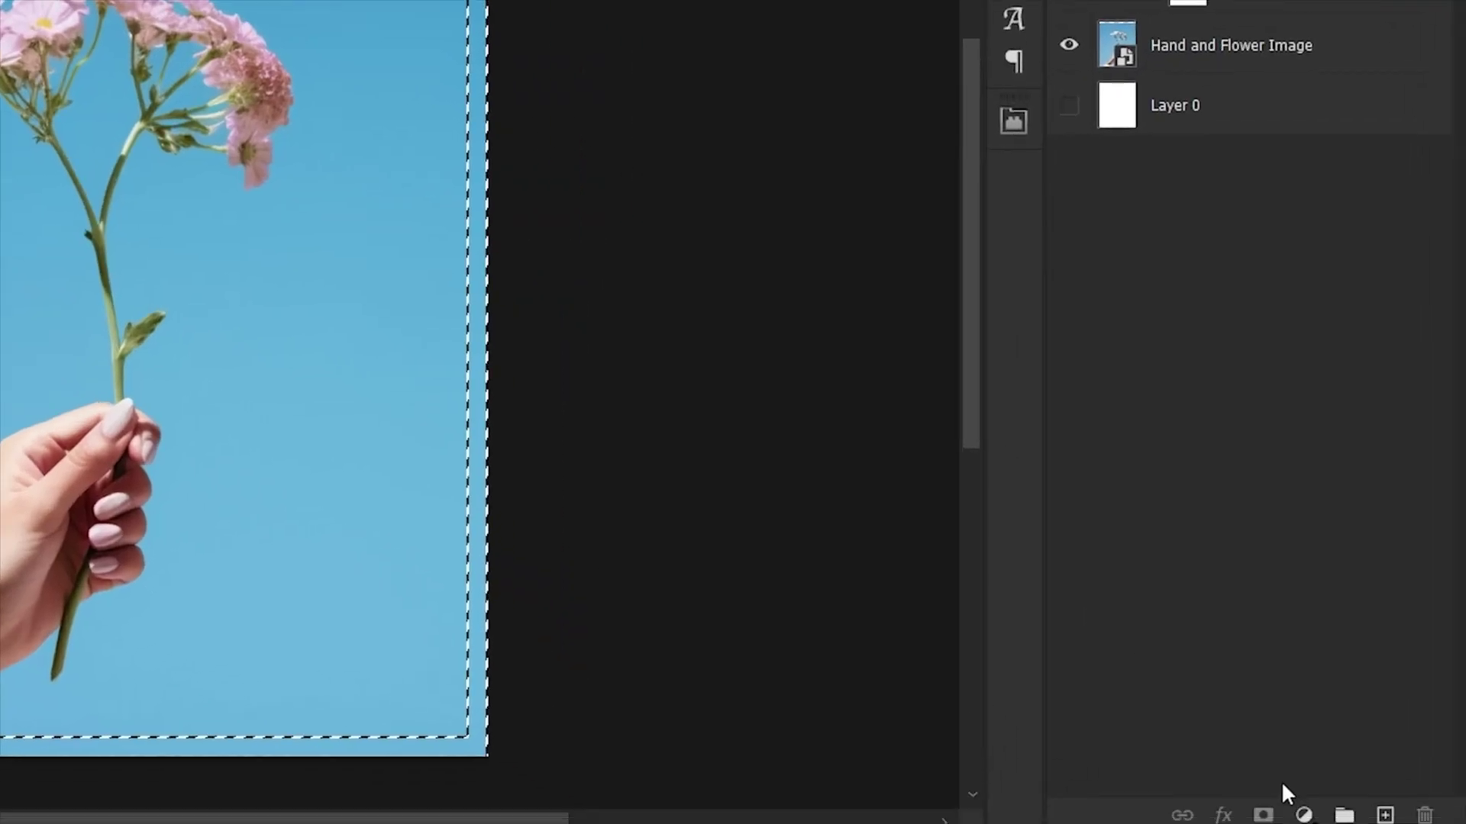
click(1356, 811)
click(1283, 268)
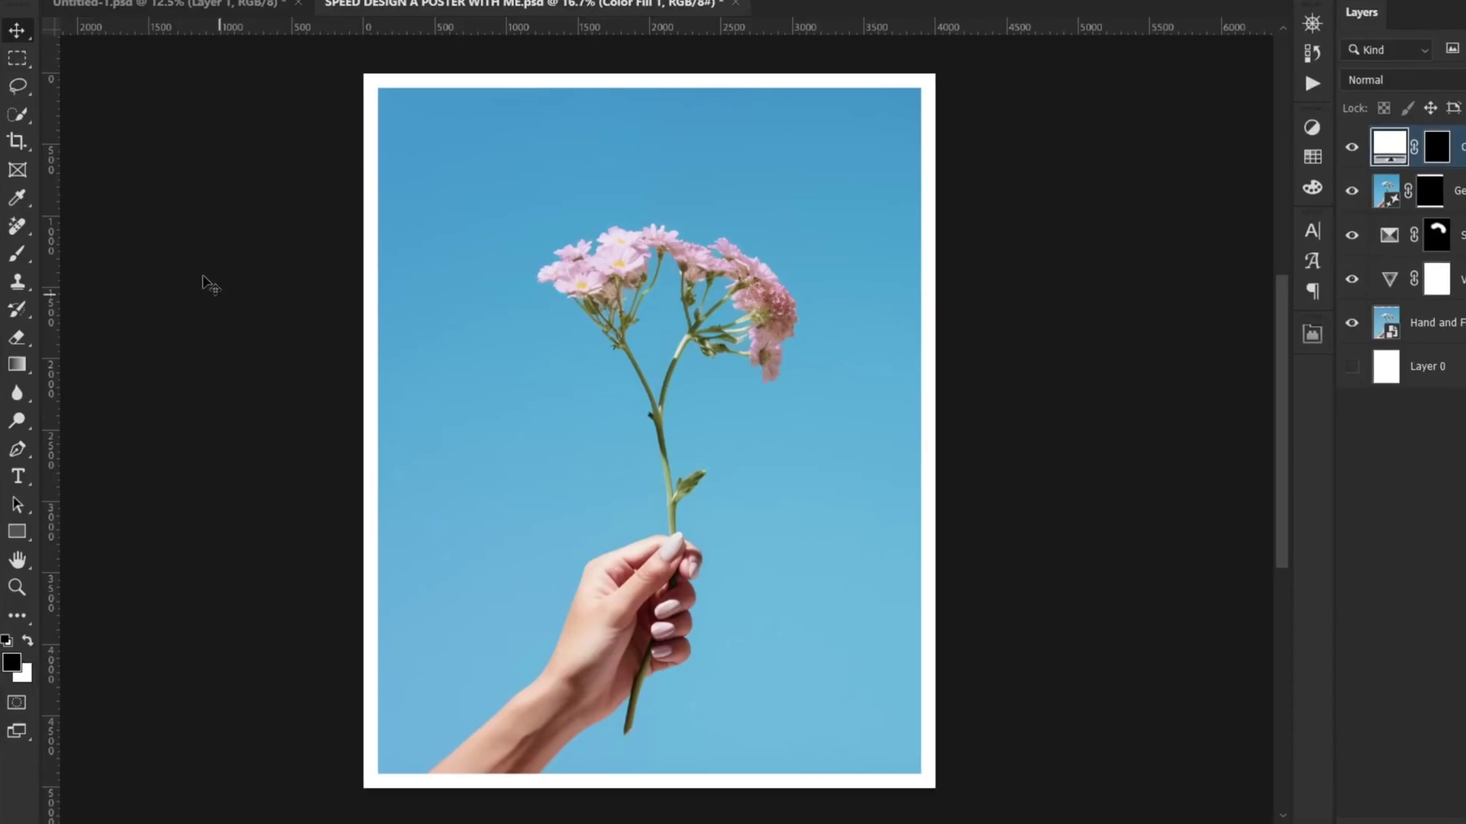
Step: Draw a white rectangle across the top of the poster
key(u)
drag(364, 73, 569, 137)
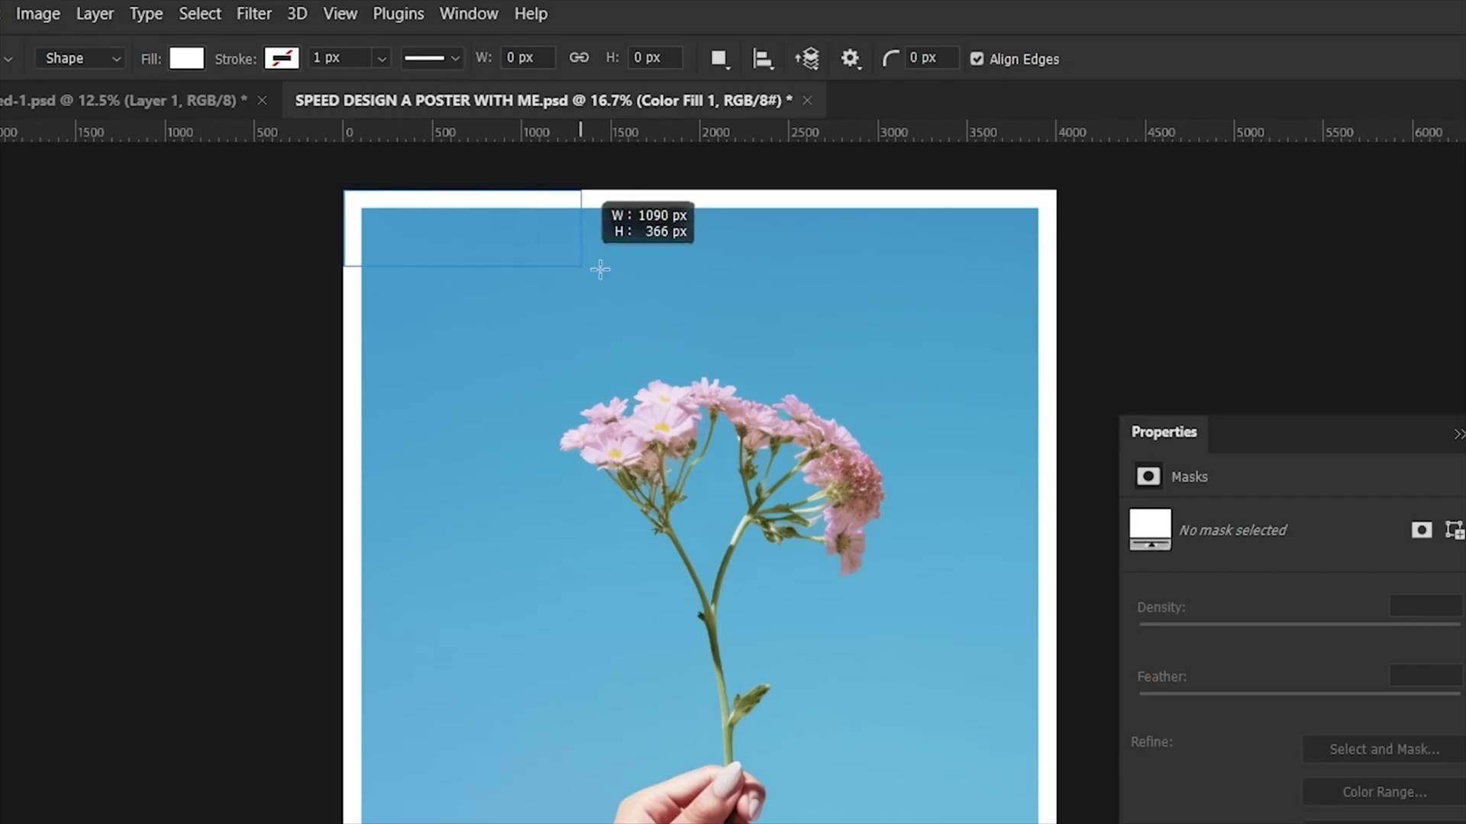
drag(1053, 399, 1051, 400)
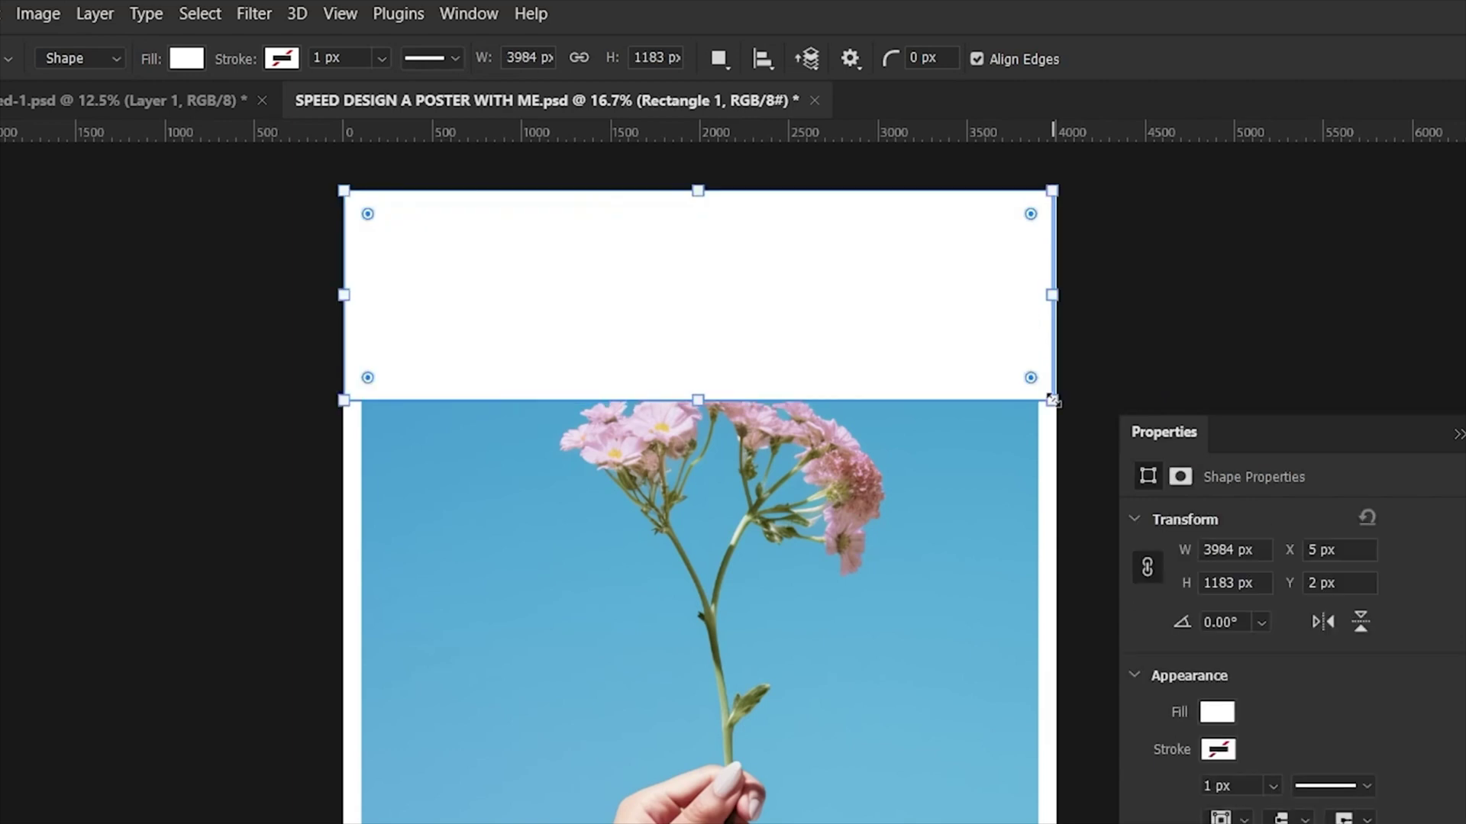
Step: Place the crumpled paper texture over the whole canvas
key(v)
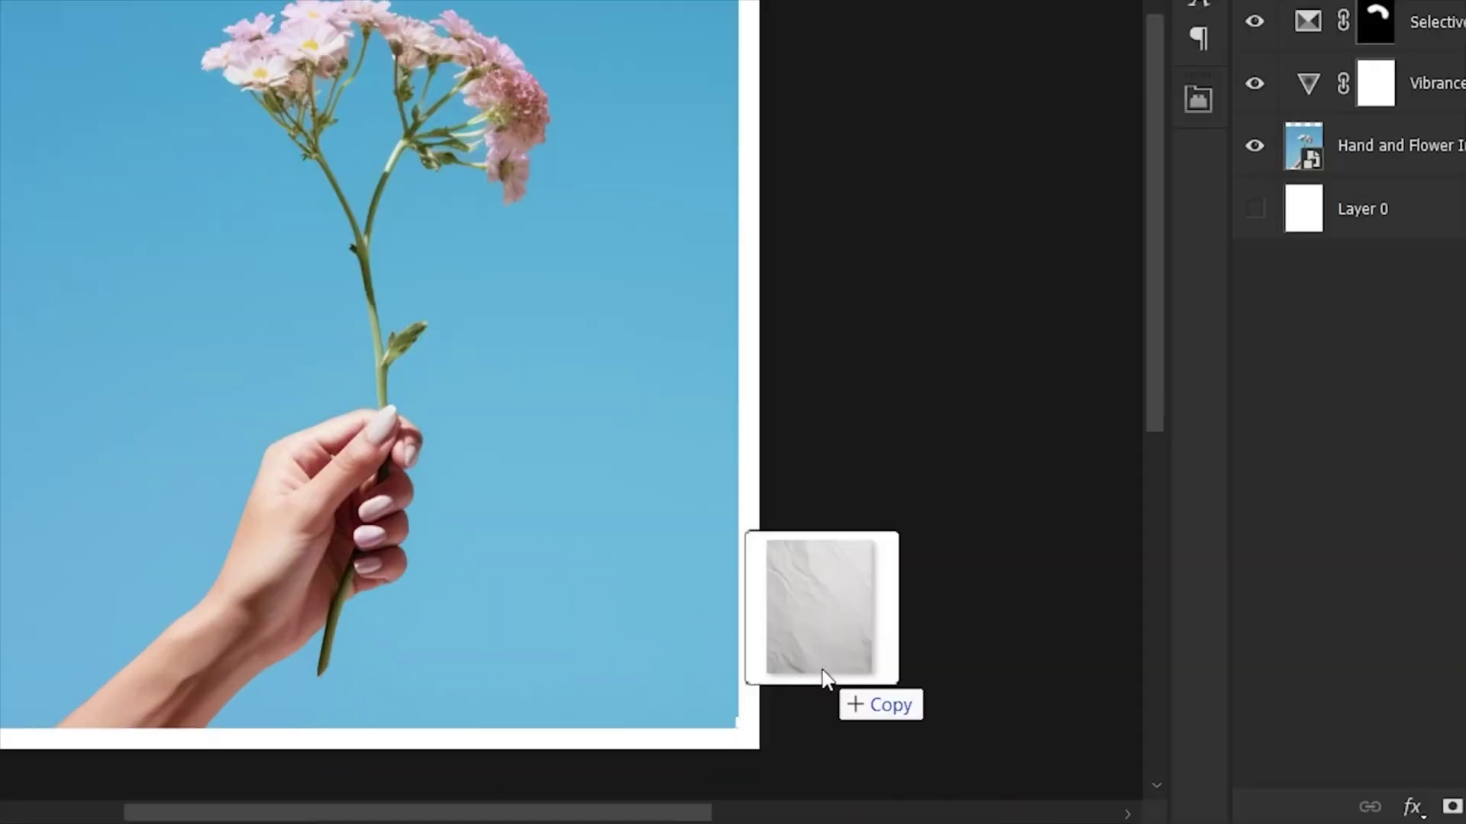
drag(873, 737, 685, 583)
drag(697, 516, 540, 318)
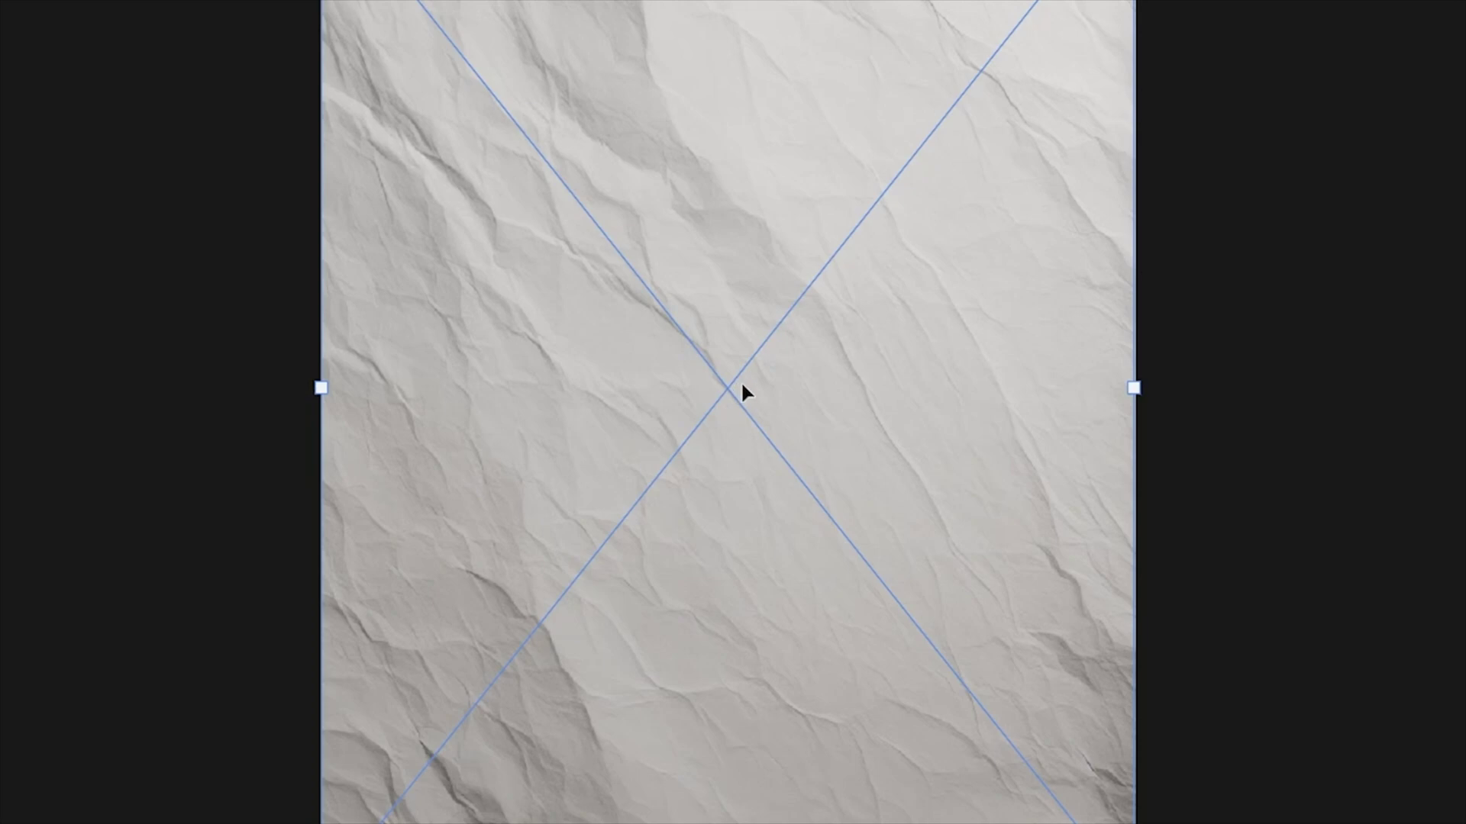
key(Return)
Step: Group the Rectangle 1 border layer and clip the paper texture to that group
click(1133, 221)
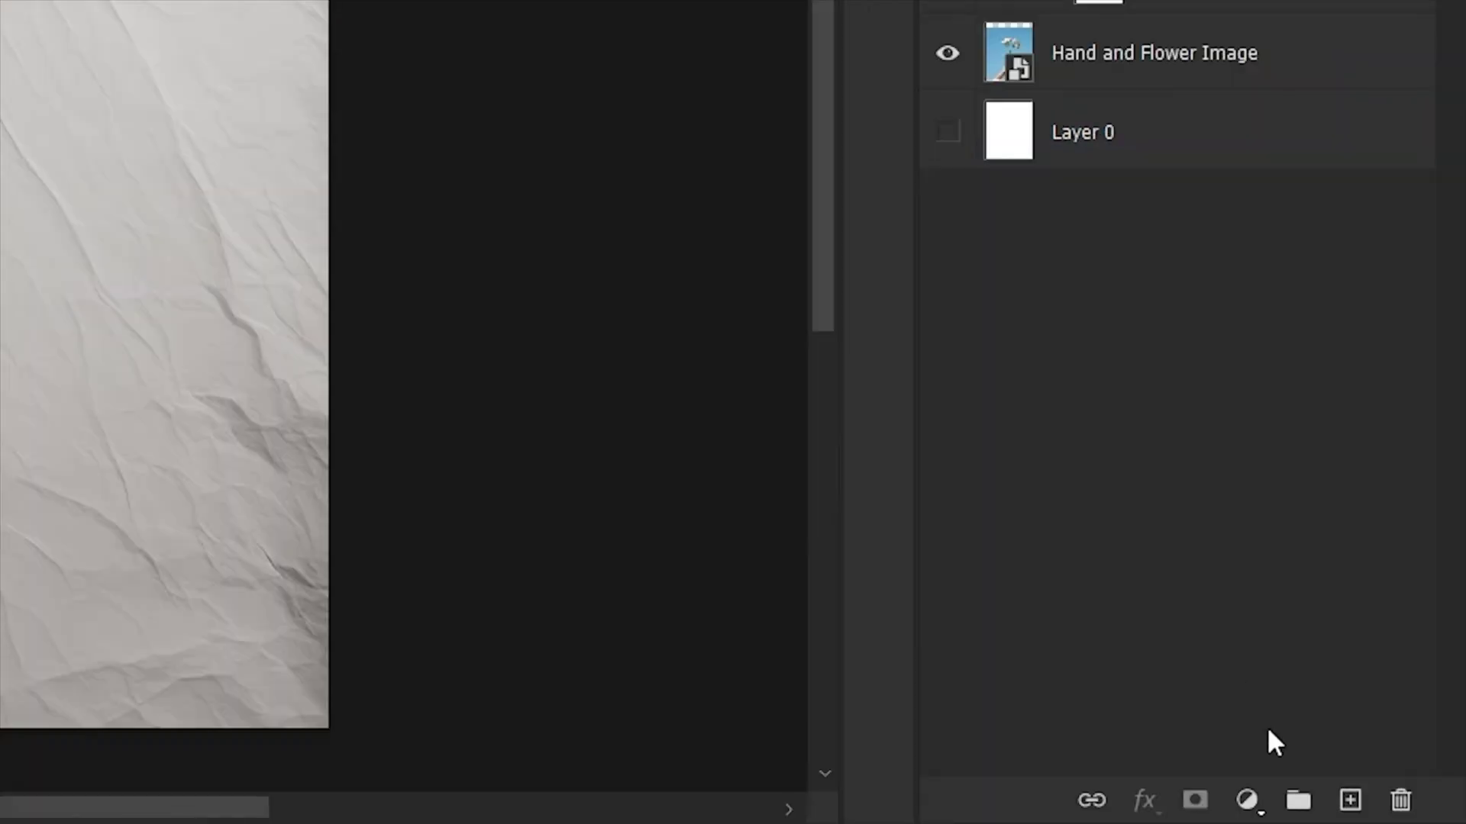
click(1298, 800)
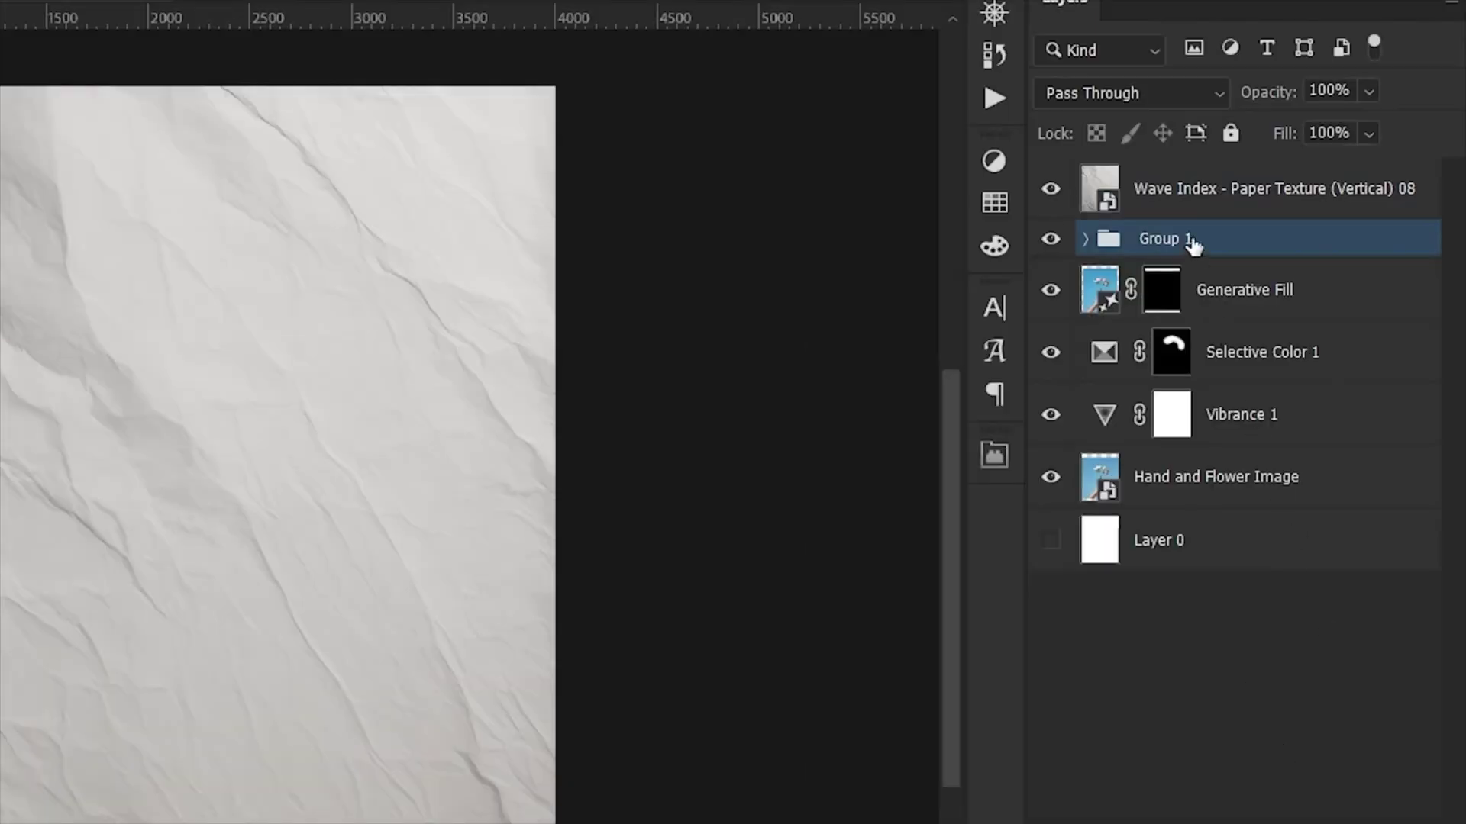
click(1184, 200)
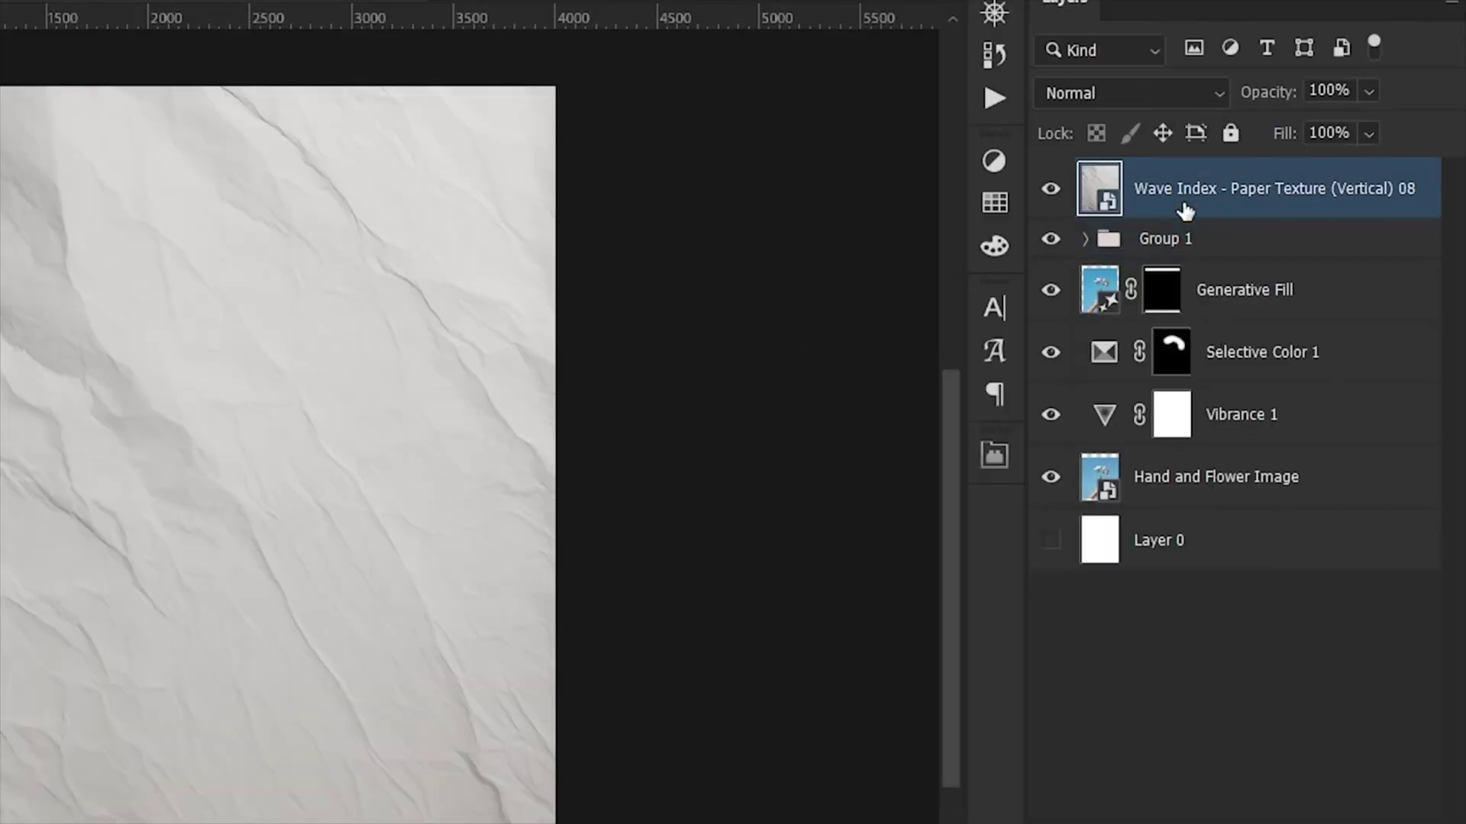
right_click(1184, 200)
click(979, 616)
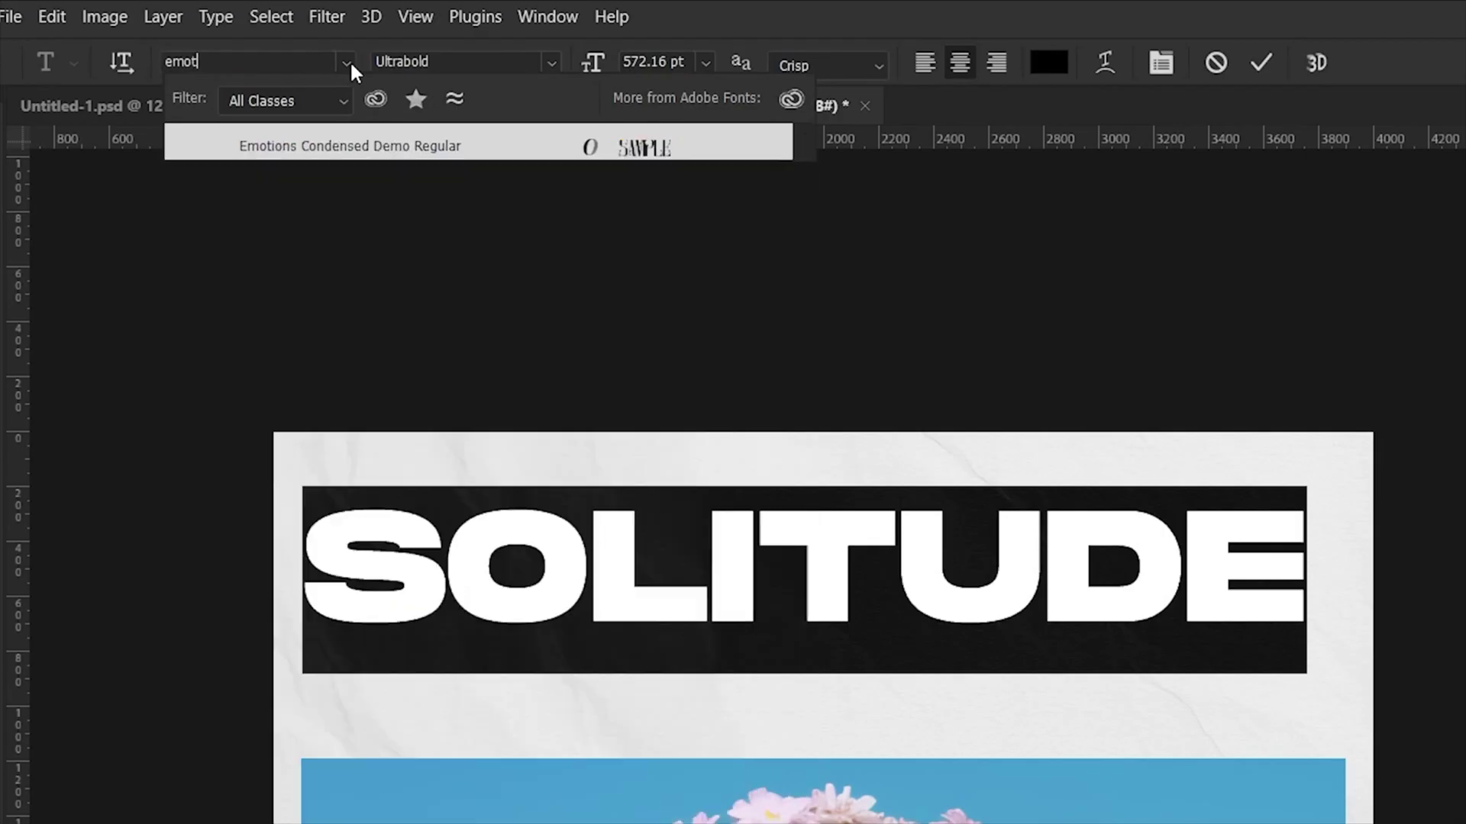
Step: Set SOLITUDE in Emotions Condensed and scale it to span the poster's top
text(ions Condensed D...)
click(351, 149)
key(ctrl+Return)
key(v)
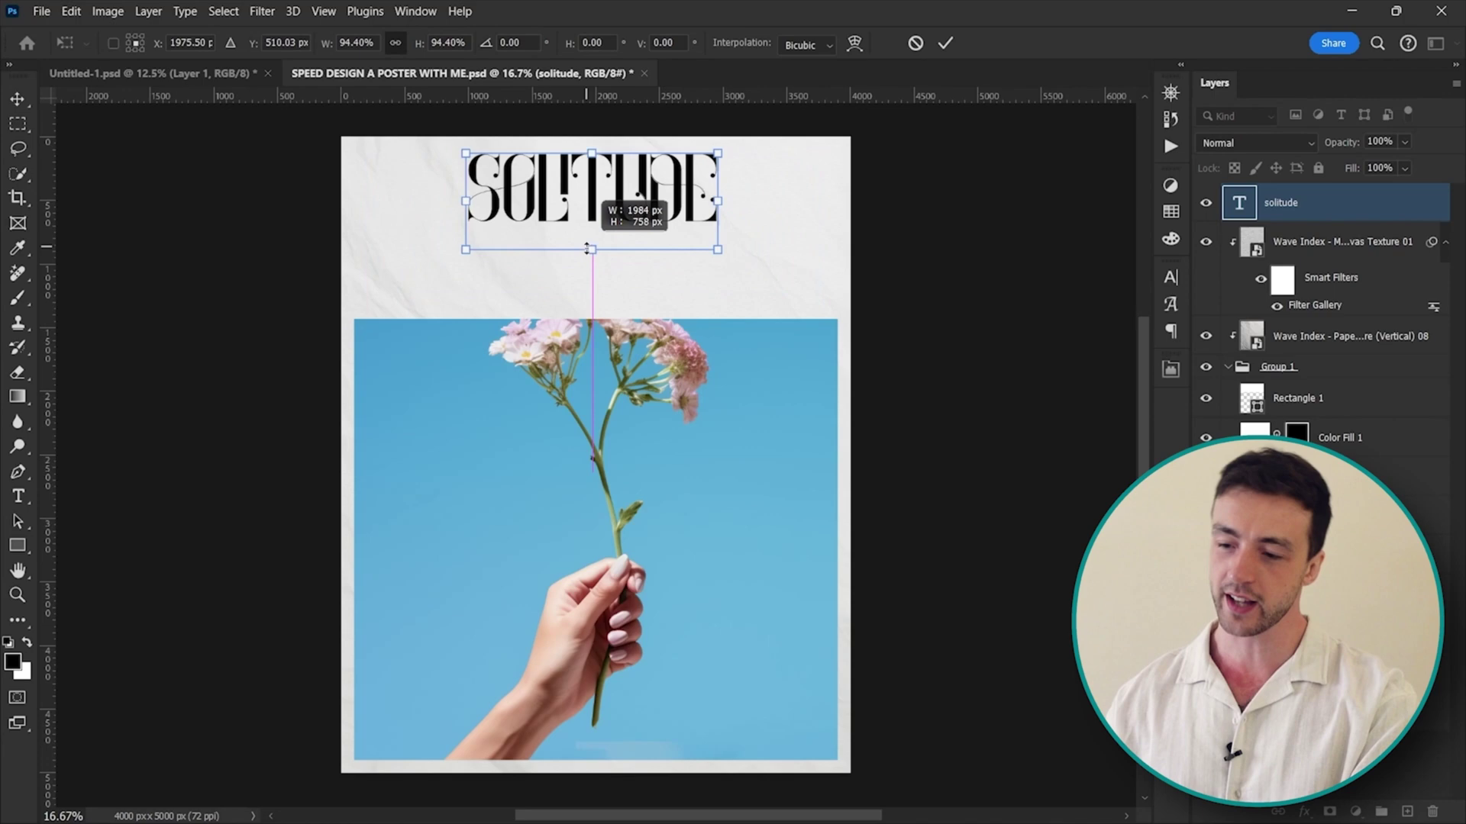
drag(592, 245, 593, 330)
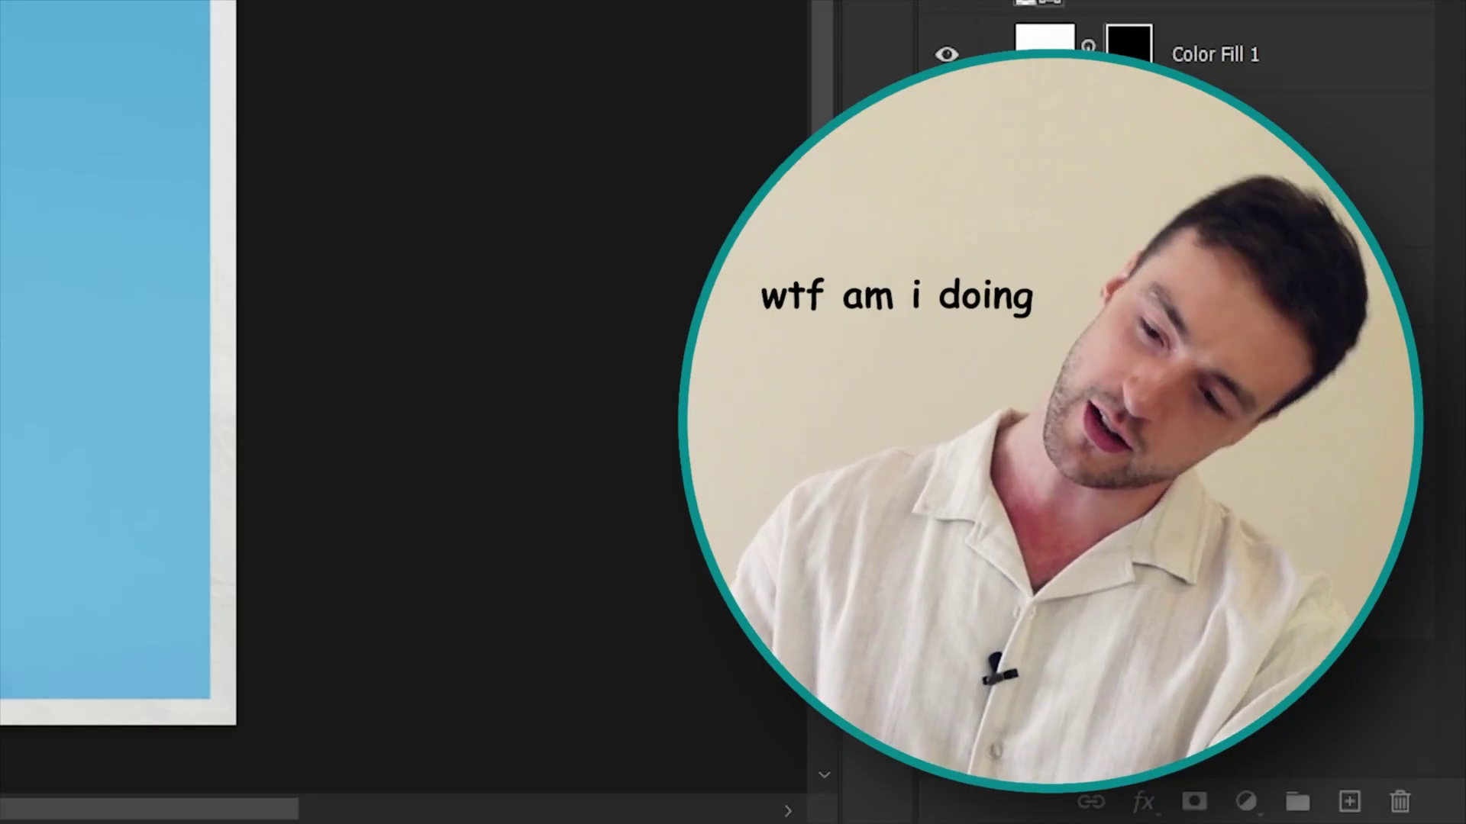
key(Return)
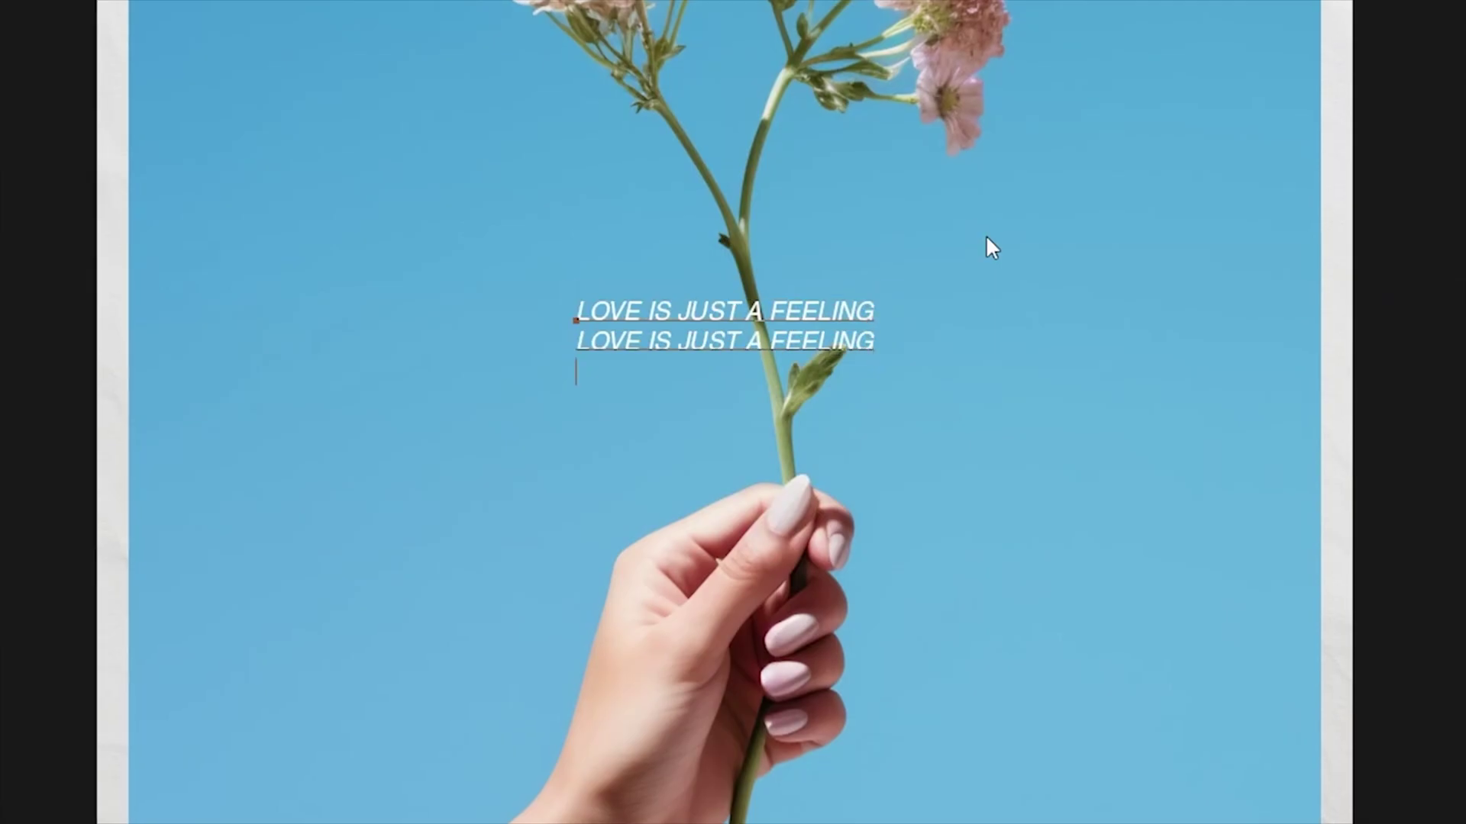
Step: Paste more LOVE IS JUST A FEELING lines and duplicate the small flower icon
key(ctrl+v)
key(ctrl+v)
key(ctrl+v)
key(ctrl+v)
key(ctrl+v)
key(ctrl+v)
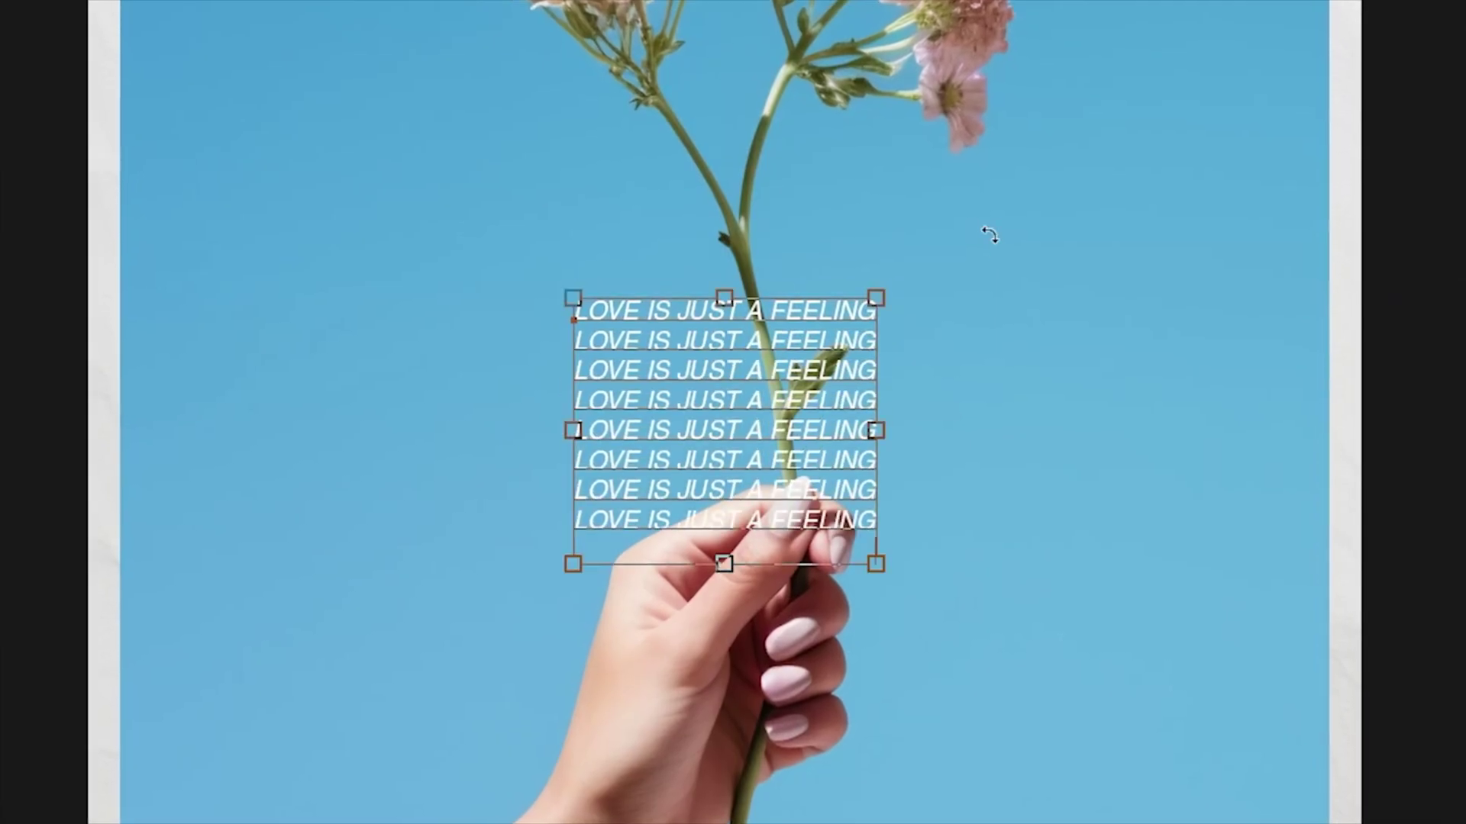
key(ctrl+v)
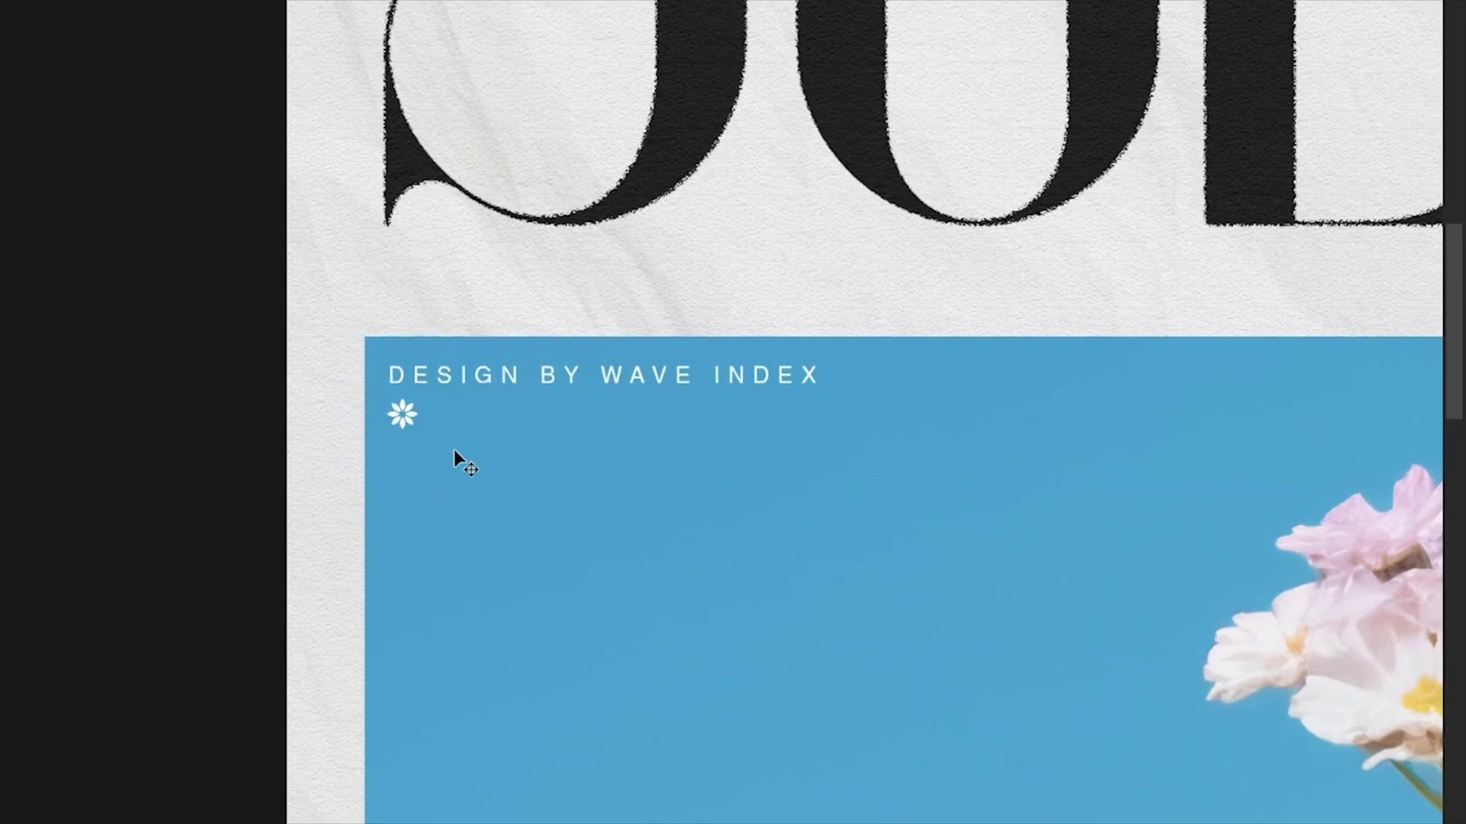
drag(453, 448, 504, 447)
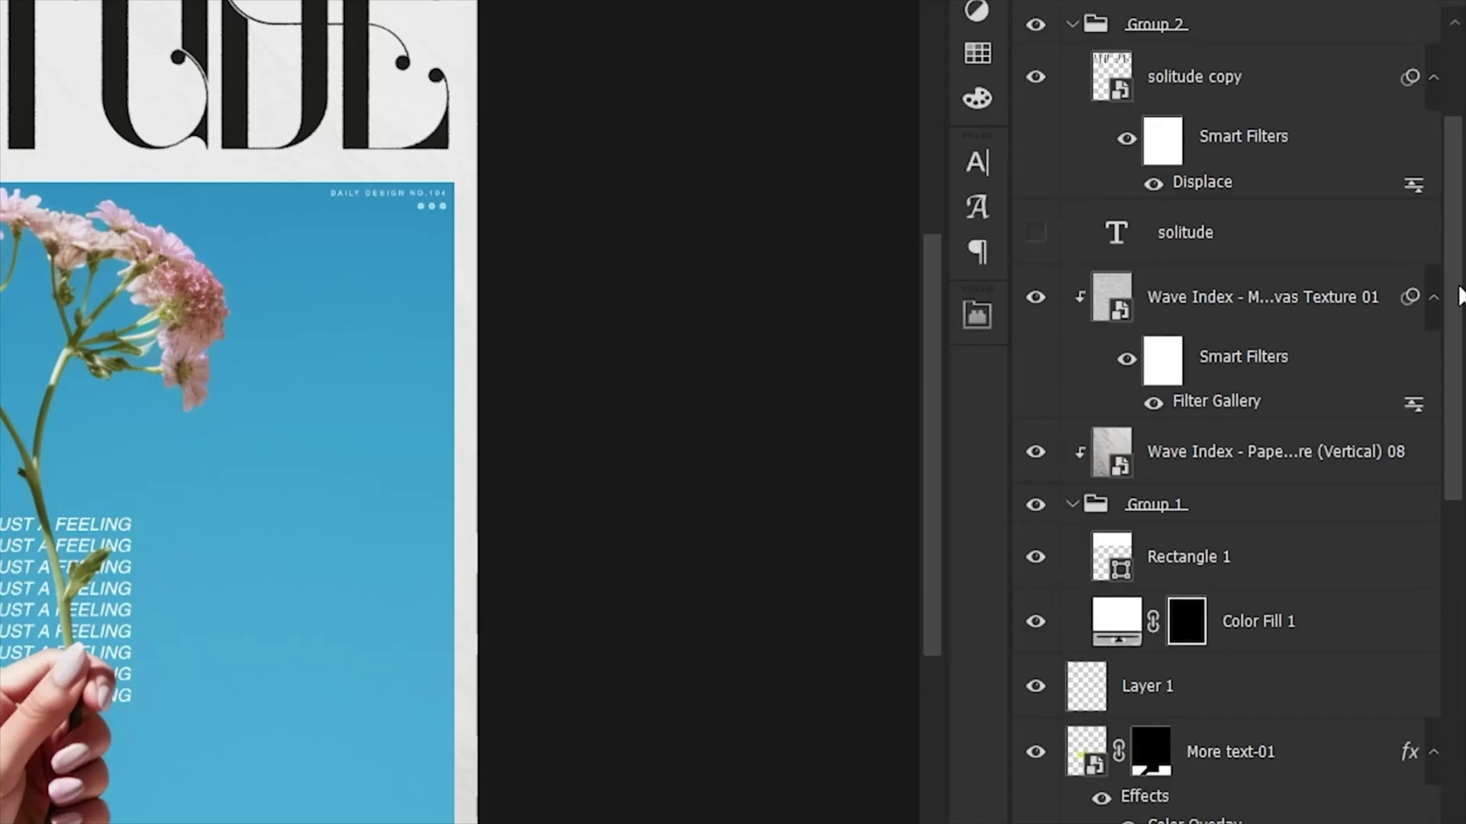
Step: Add a layer mask to the Border group and show the Details and Shapes group again
drag(1460, 358, 1457, 297)
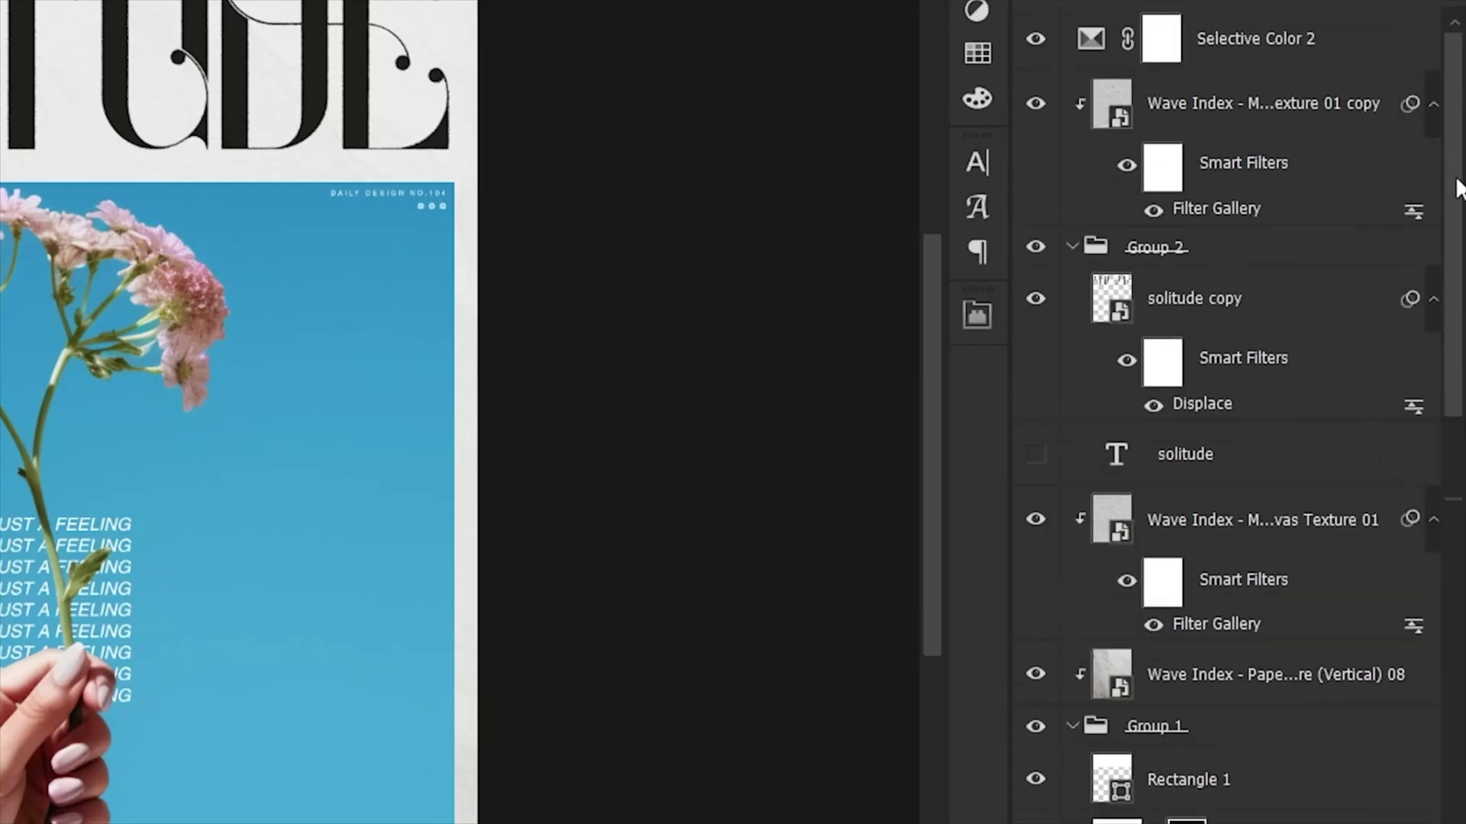
drag(1460, 187, 1454, 671)
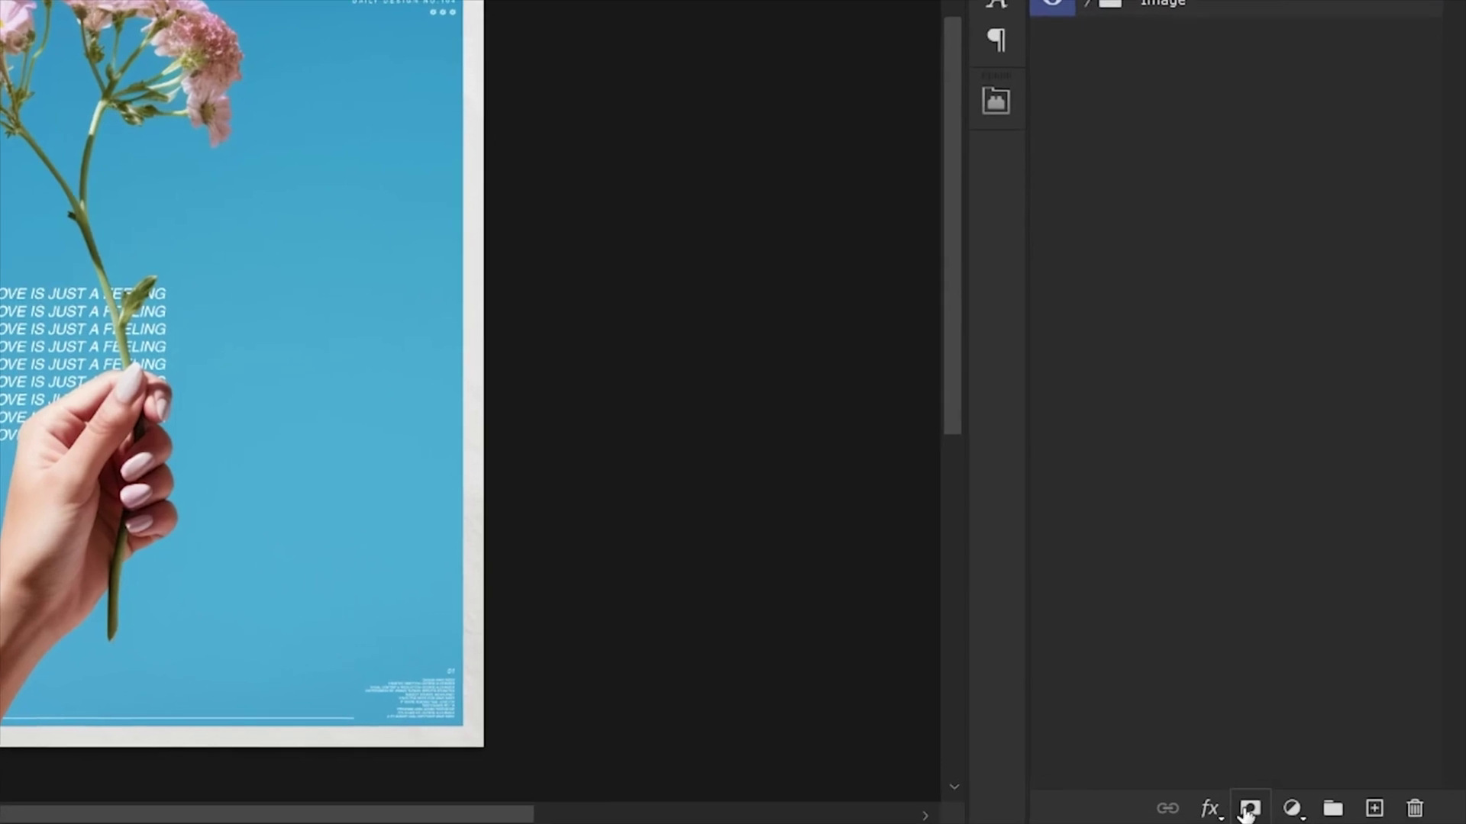
click(1249, 809)
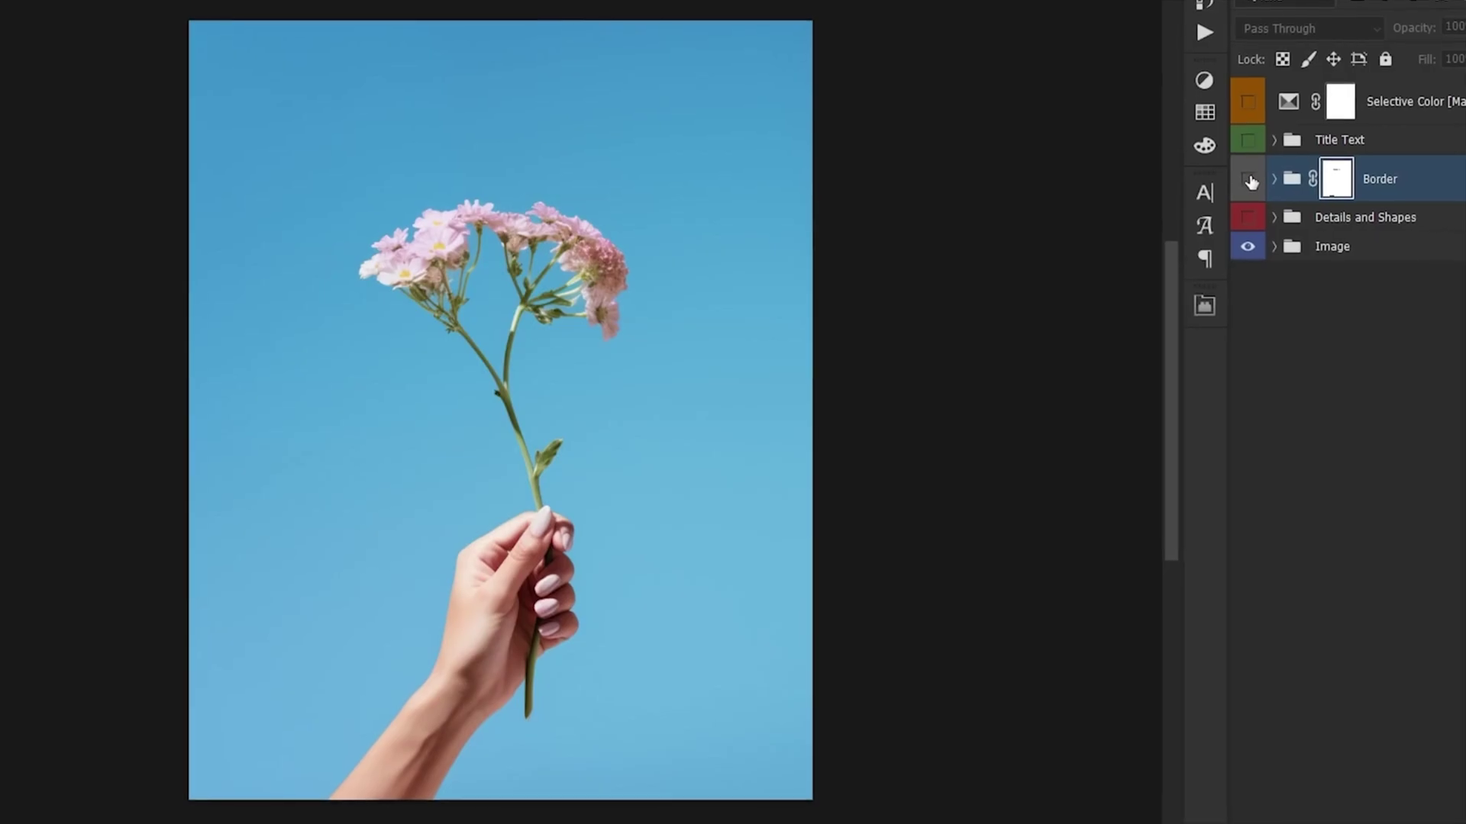
click(1207, 297)
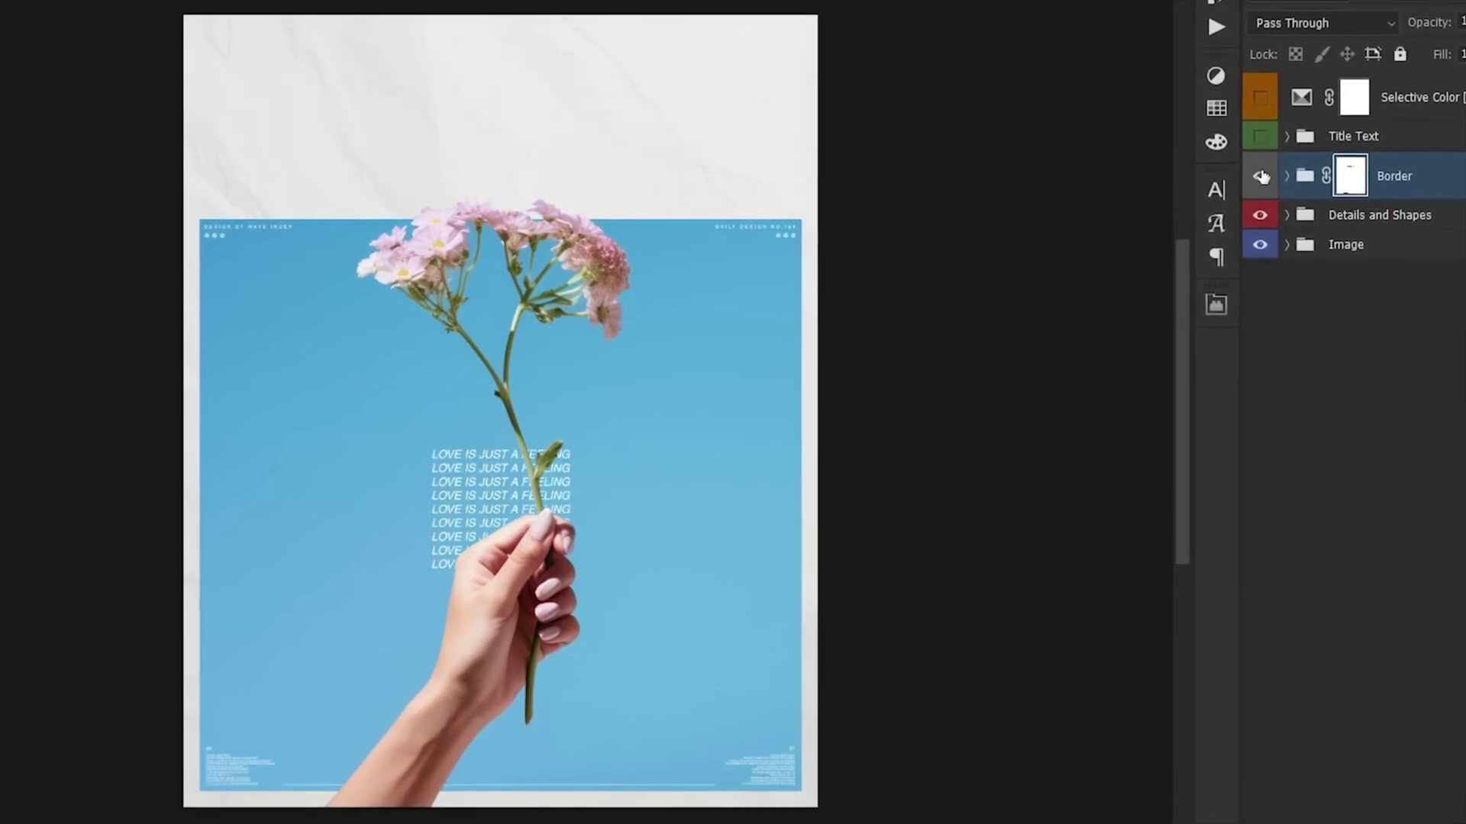
Step: Show the Title Text group, then move Cloud Video down and beneath Hand and Flower
click(1257, 136)
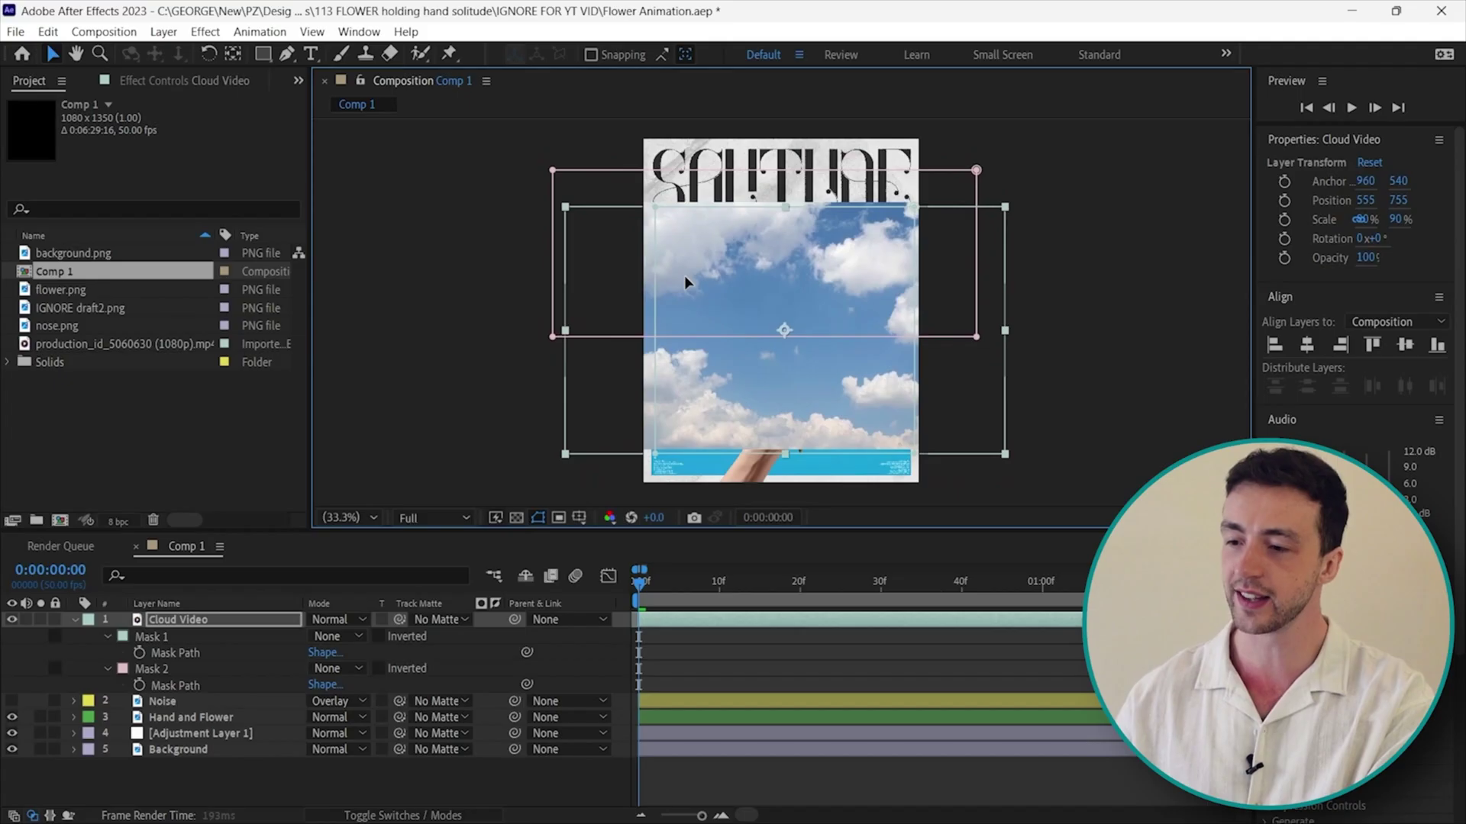
drag(684, 275, 691, 297)
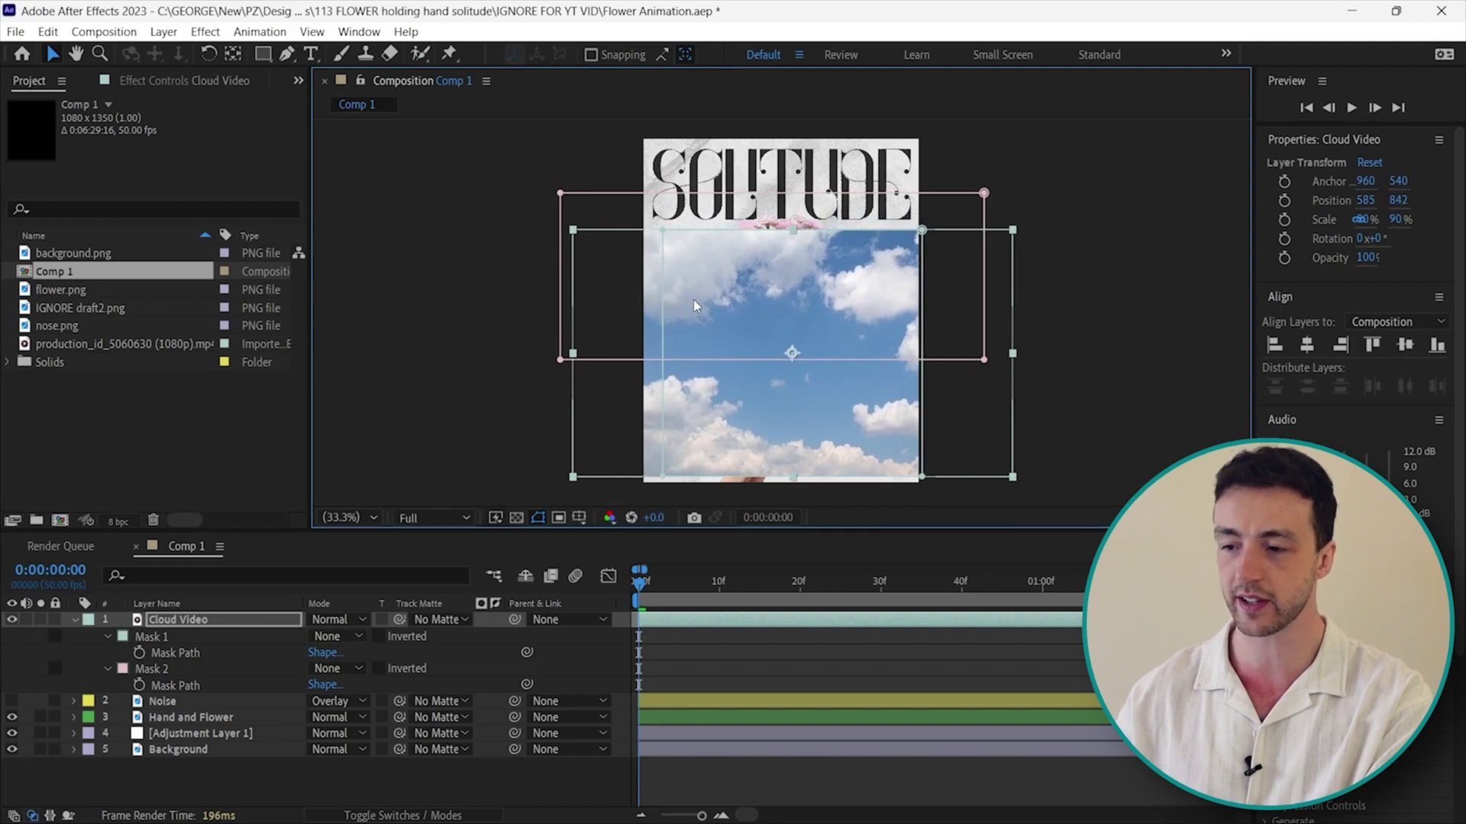
drag(175, 653, 179, 658)
drag(246, 738, 244, 740)
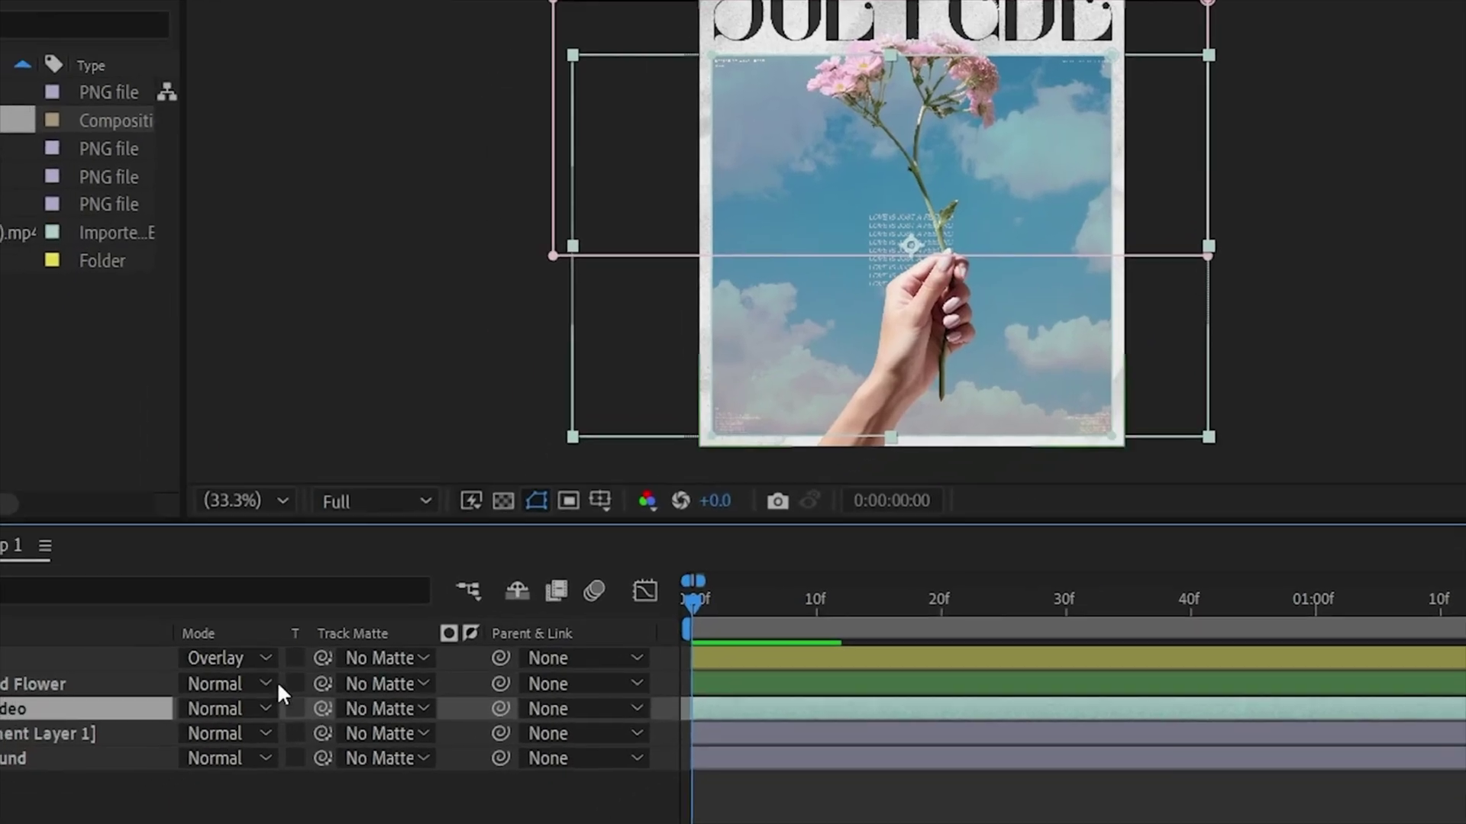
click(504, 630)
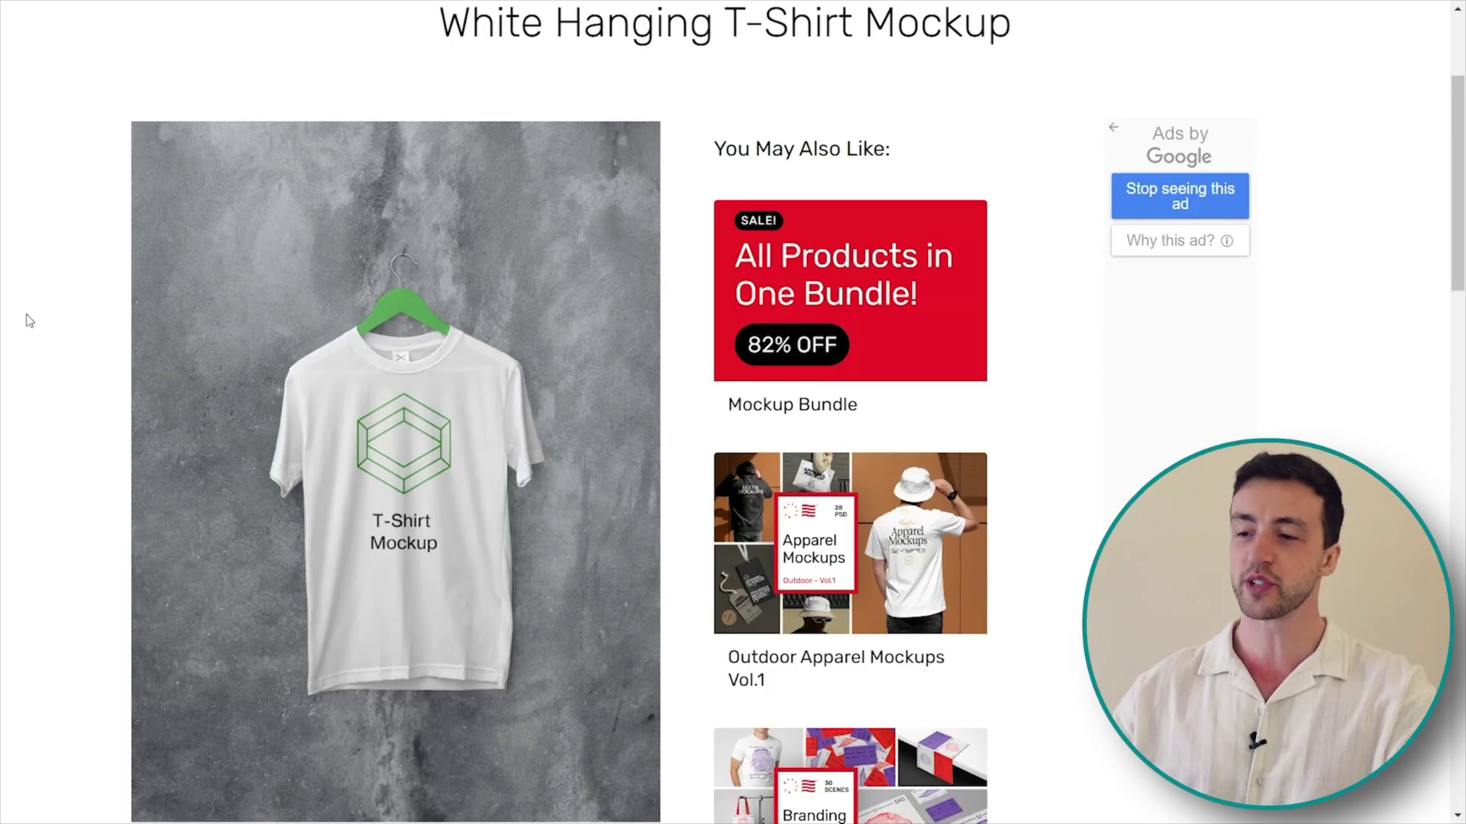
Step: Scroll down the White Hanging T-Shirt Mockup page toward its download section
scroll(28, 319, down, 7)
scroll(28, 319, down, 3)
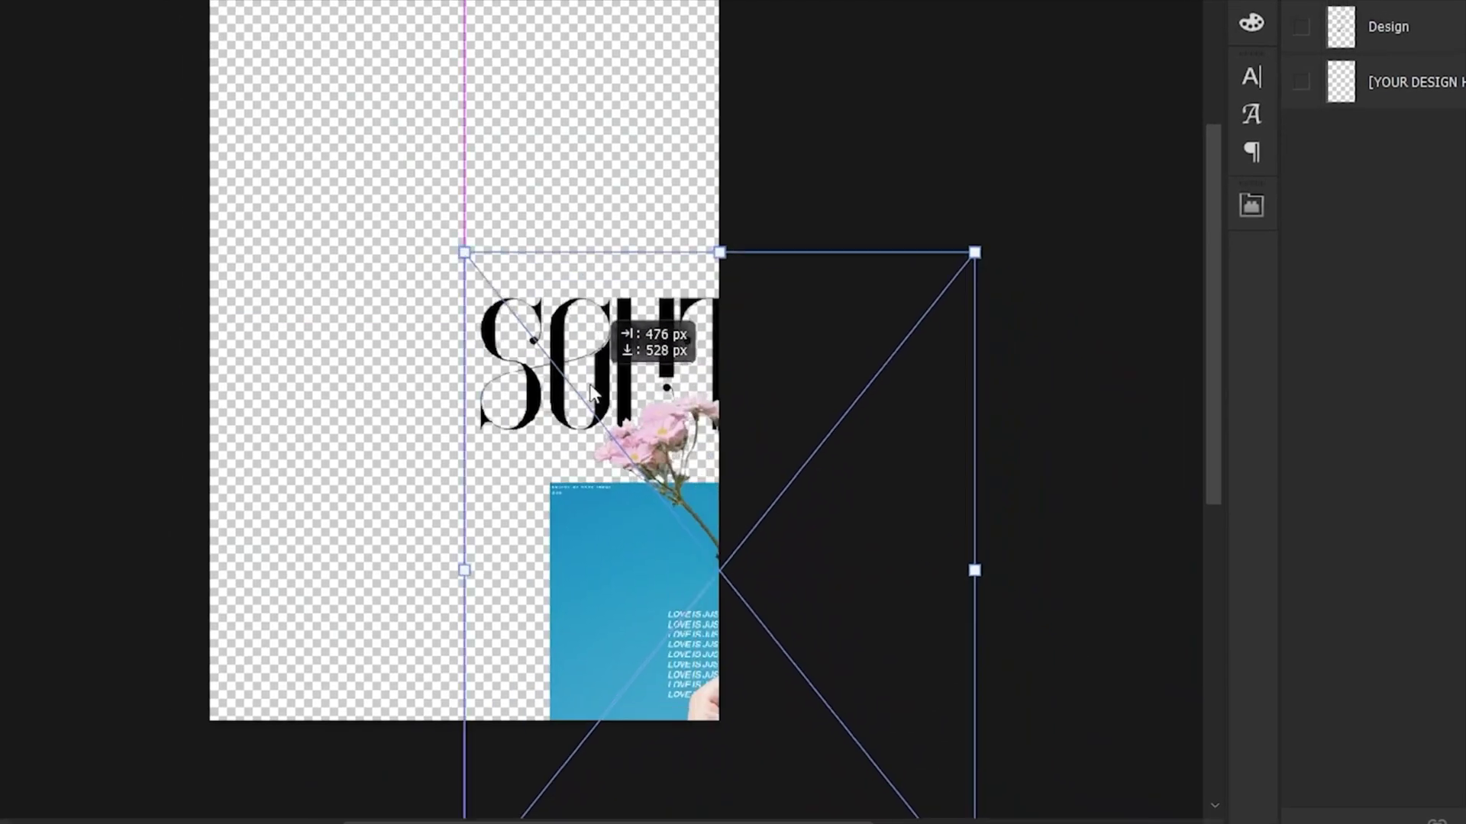
Step: Place the SOLITUDE design inside the 'YOUR DESIGN HERE.psb' smart object and return to the T-shirt mockup
drag(589, 301, 617, 224)
key(Return)
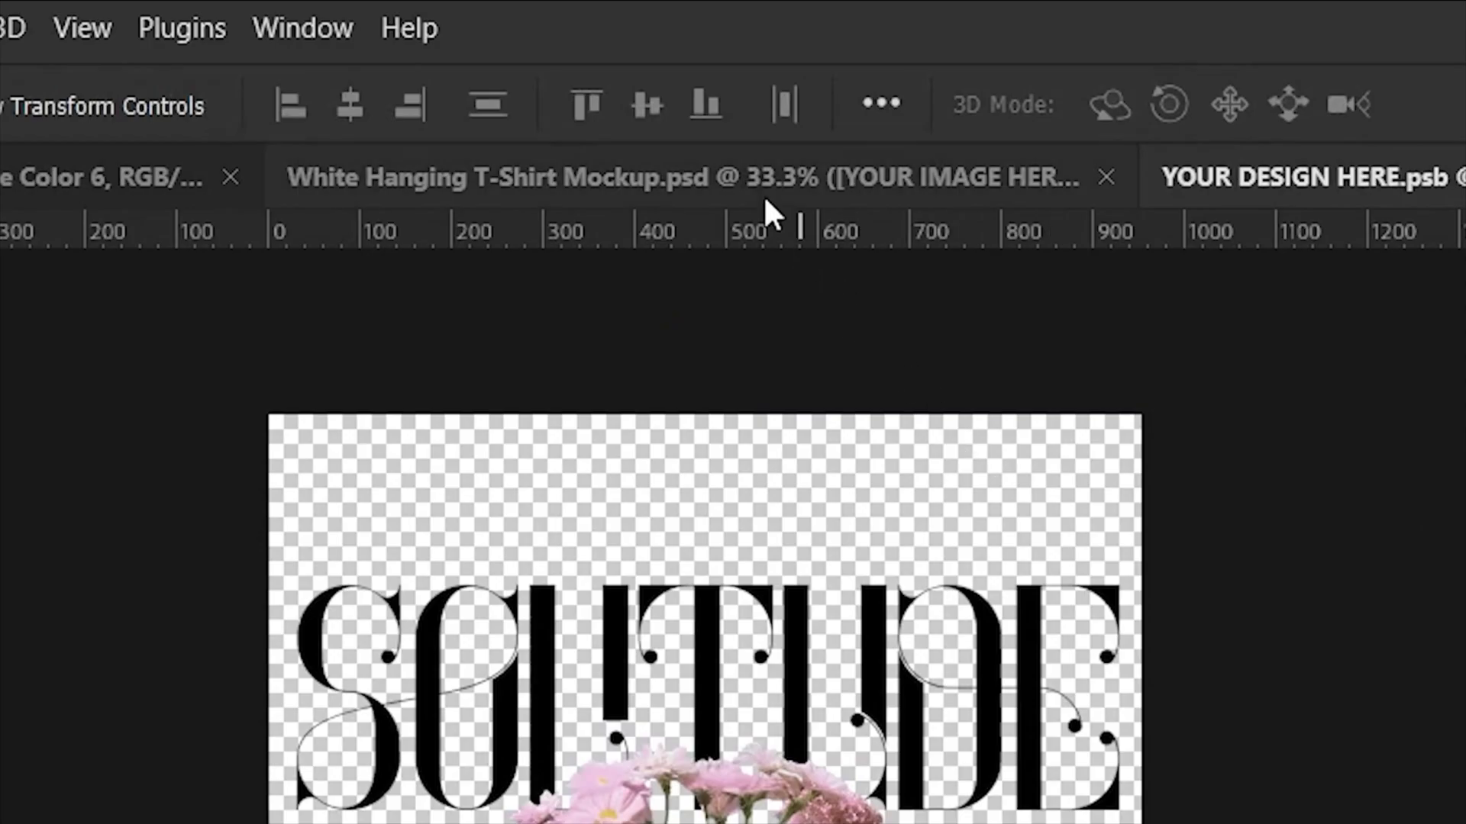
click(607, 76)
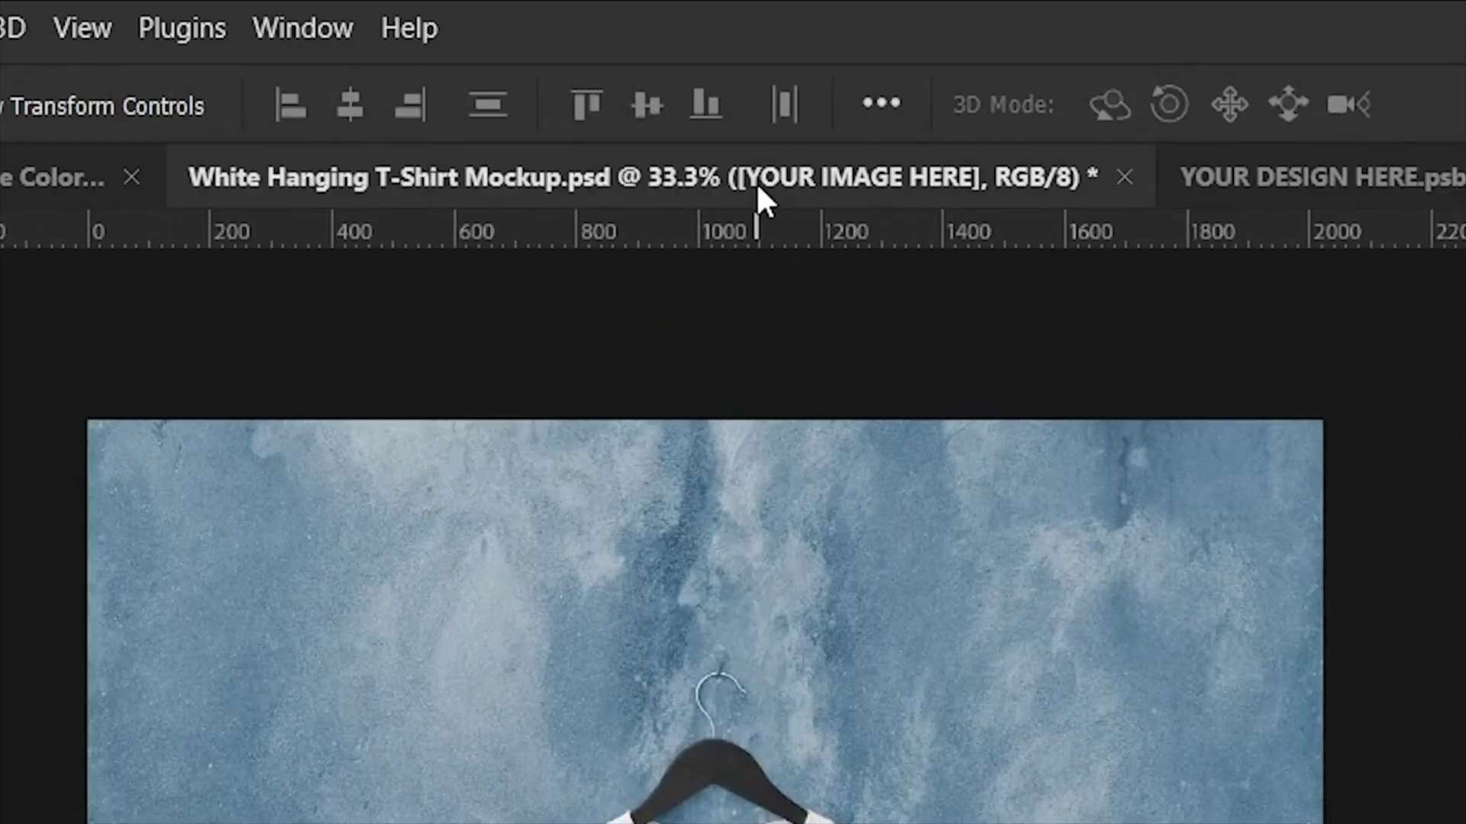